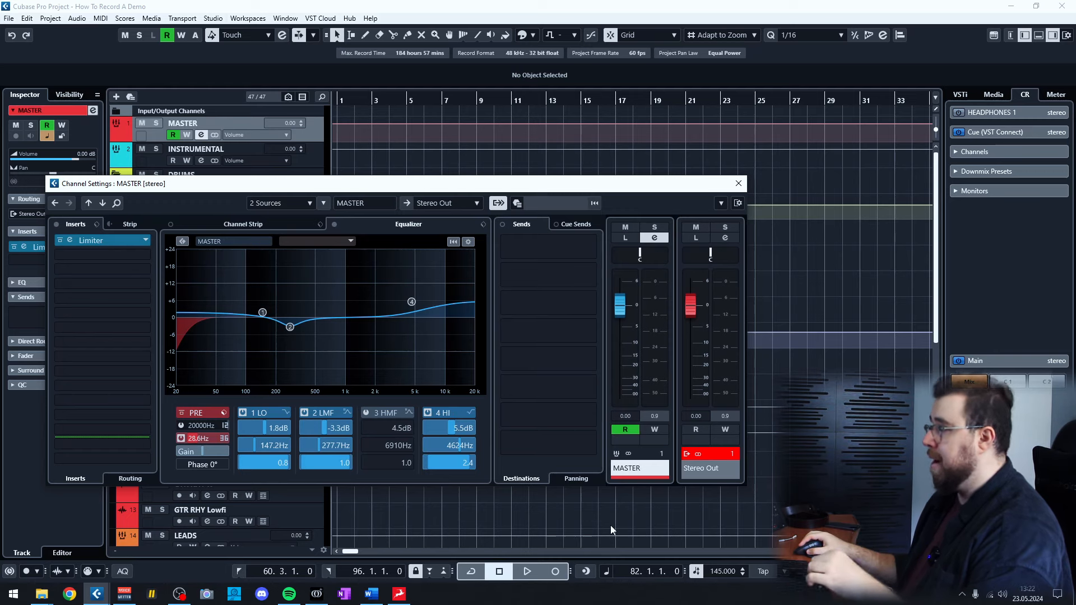
Step: Close the MASTER channel settings and trace the output routing from GTR RHY L through RHYTHMS and GUITARS up to MASTER
scroll(683, 502, "down", 2)
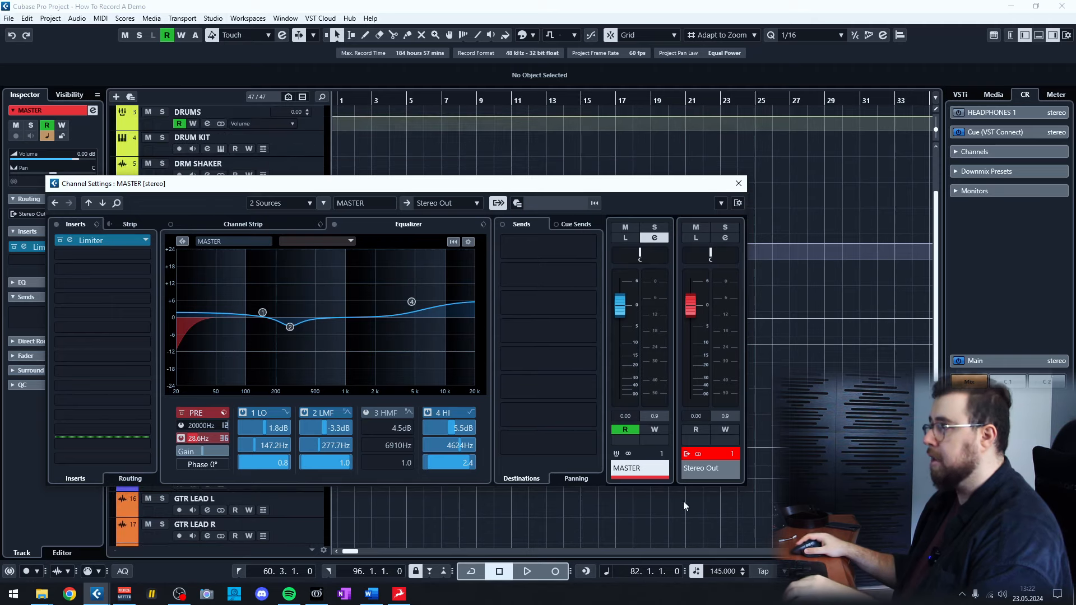
left_click(739, 183)
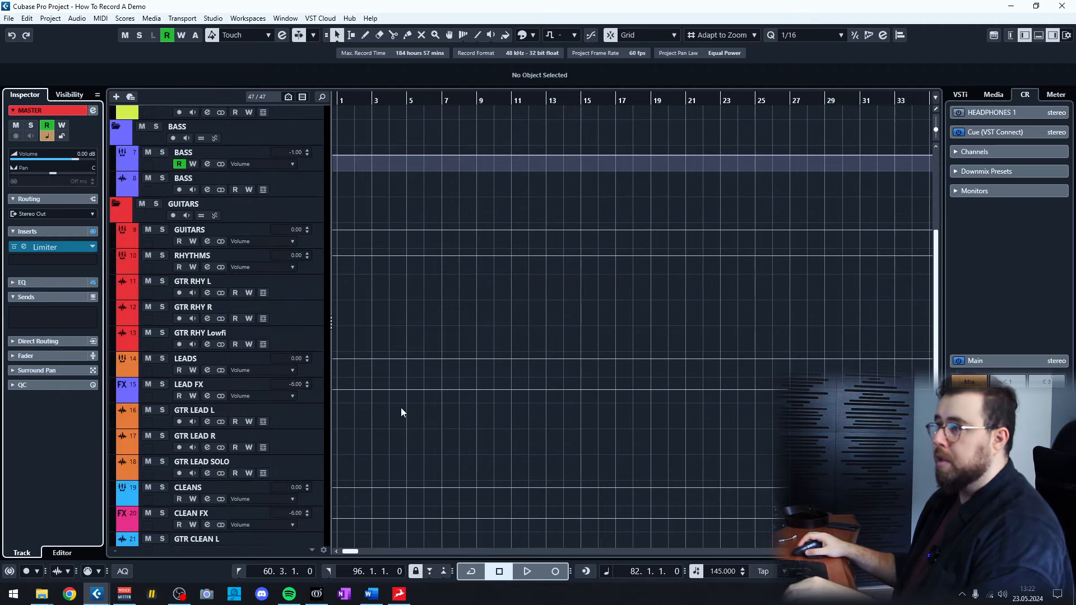
left_click(301, 292)
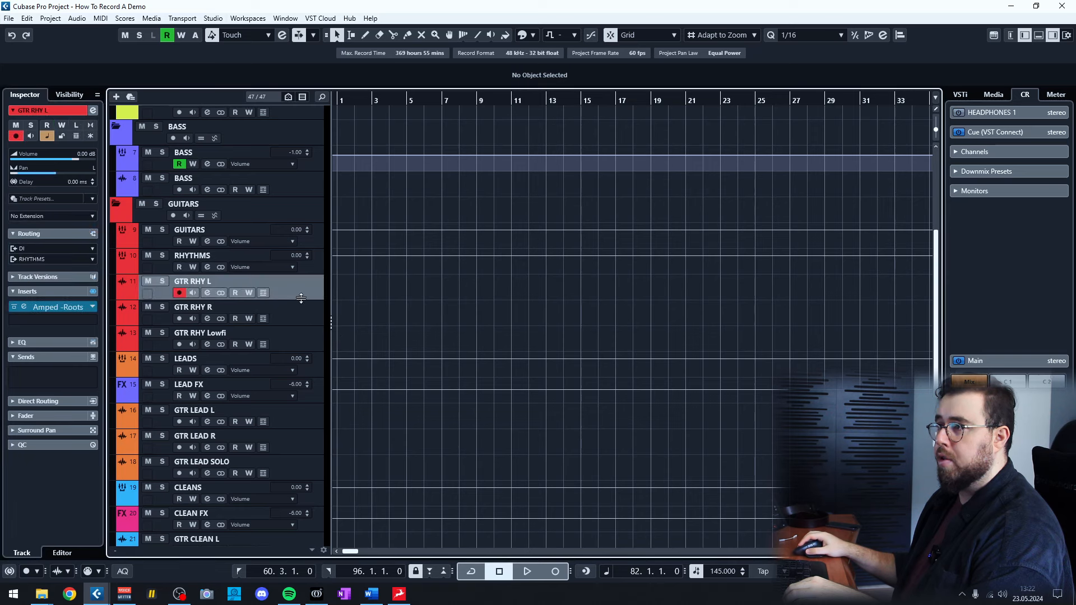
left_click(320, 264)
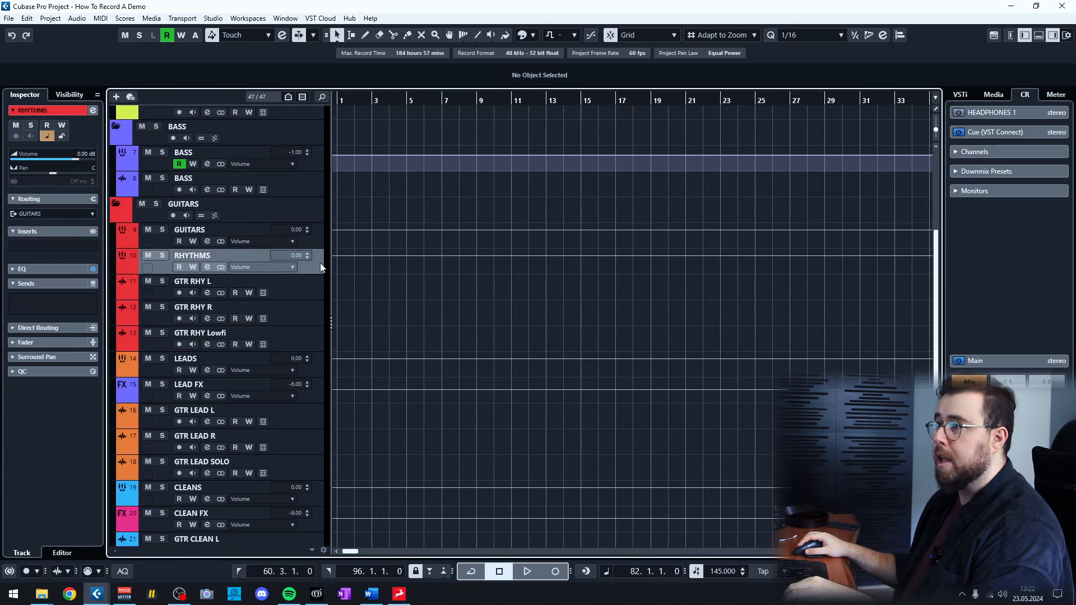
left_click(321, 237)
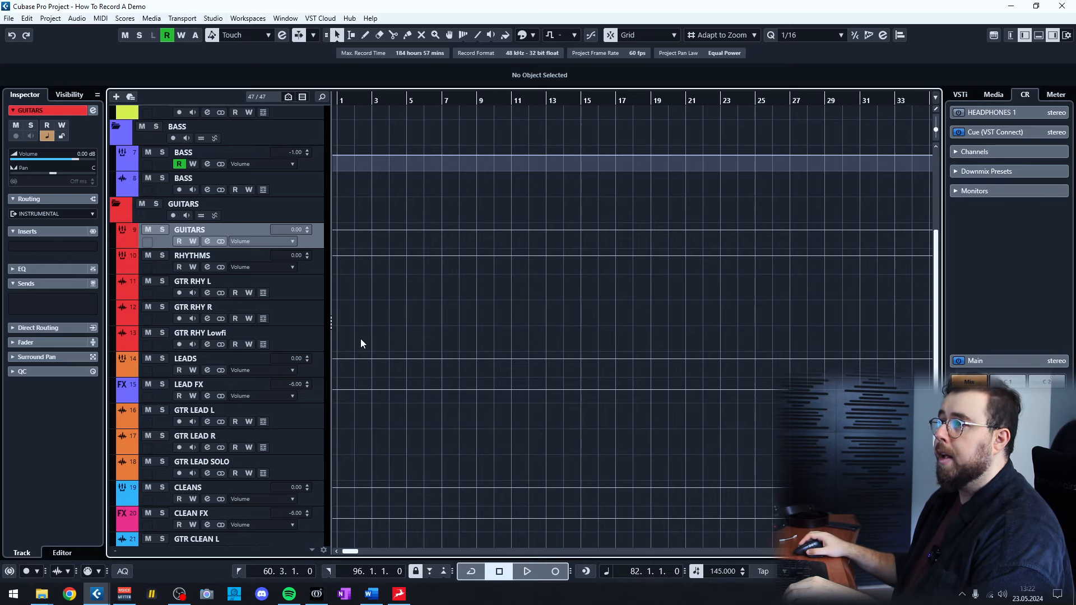
scroll(361, 342, "up", 5)
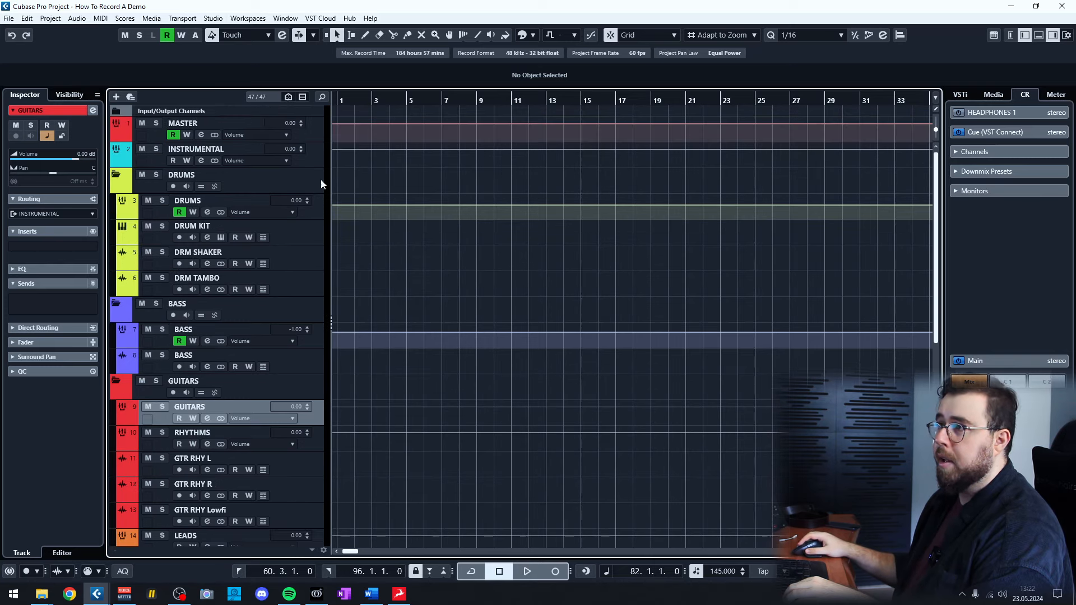
left_click(317, 159)
key("Up")
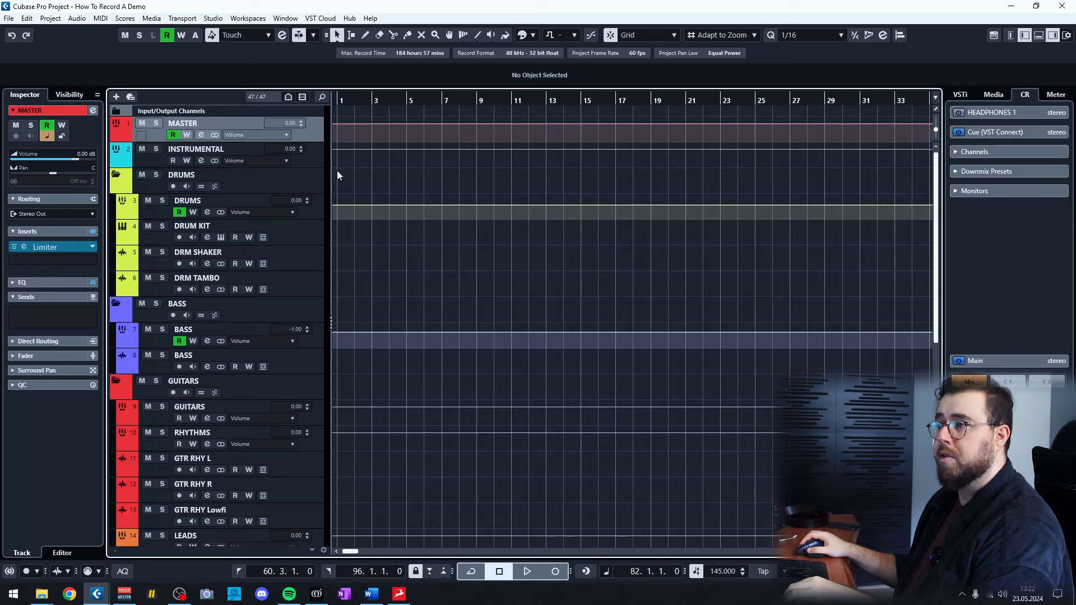
Step: Solo and unsolo the GTR RHY L track, the GUITARS group and the INSTRUMENTAL group one after another
scroll(452, 315, "down", 3)
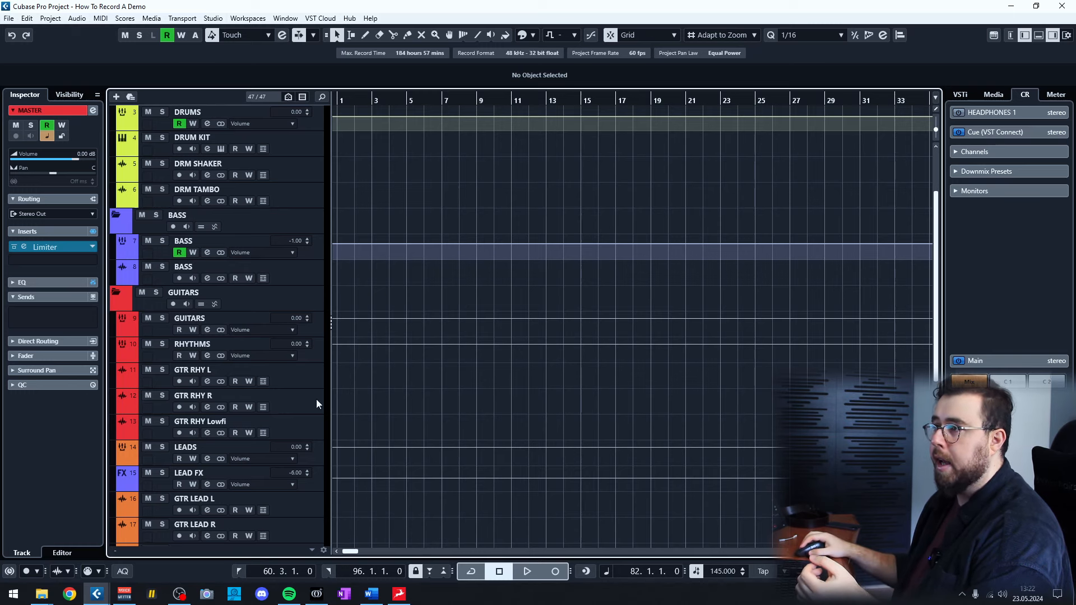
left_click(162, 370)
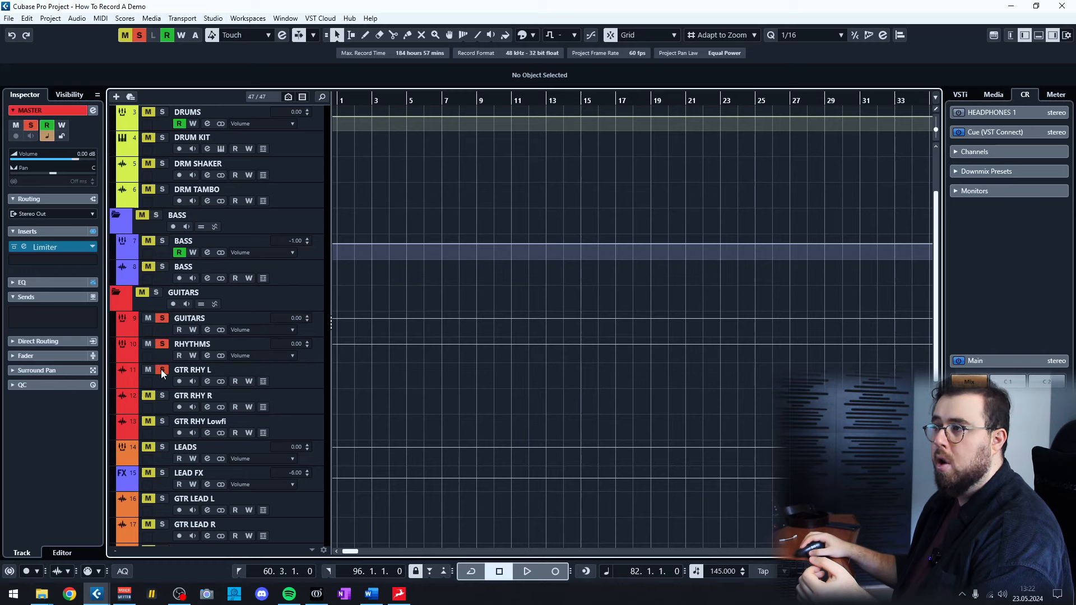
left_click(162, 371)
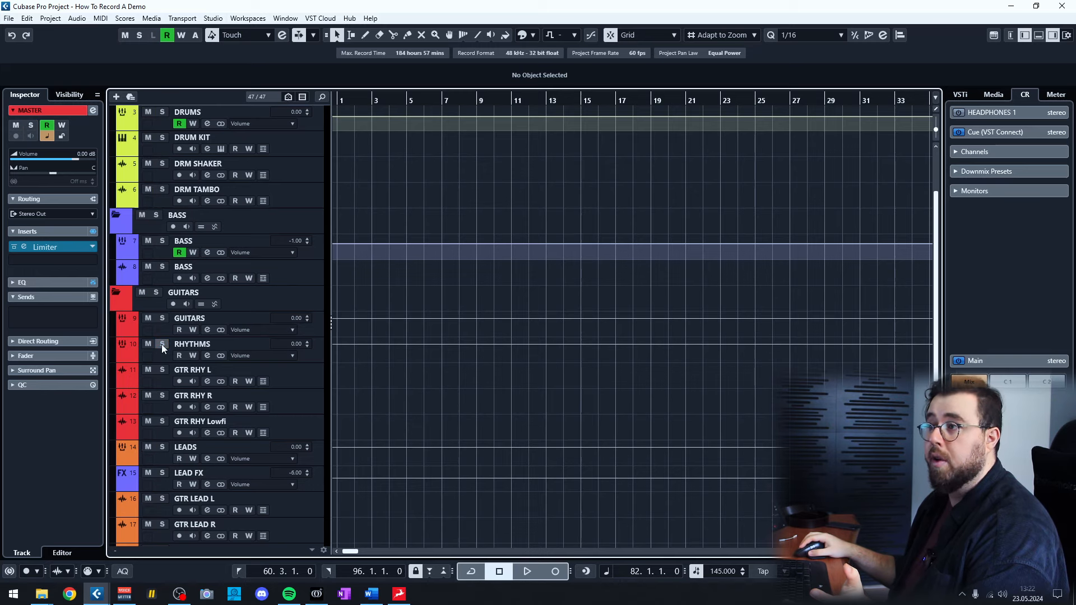
left_click(163, 318)
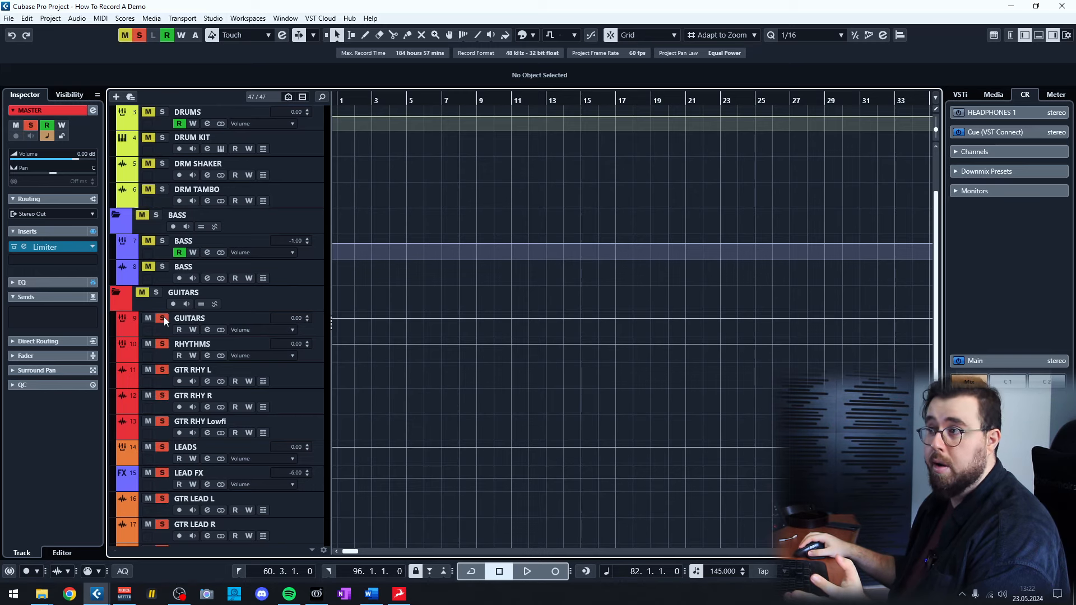
left_click(163, 318)
scroll(190, 383, "up", 3)
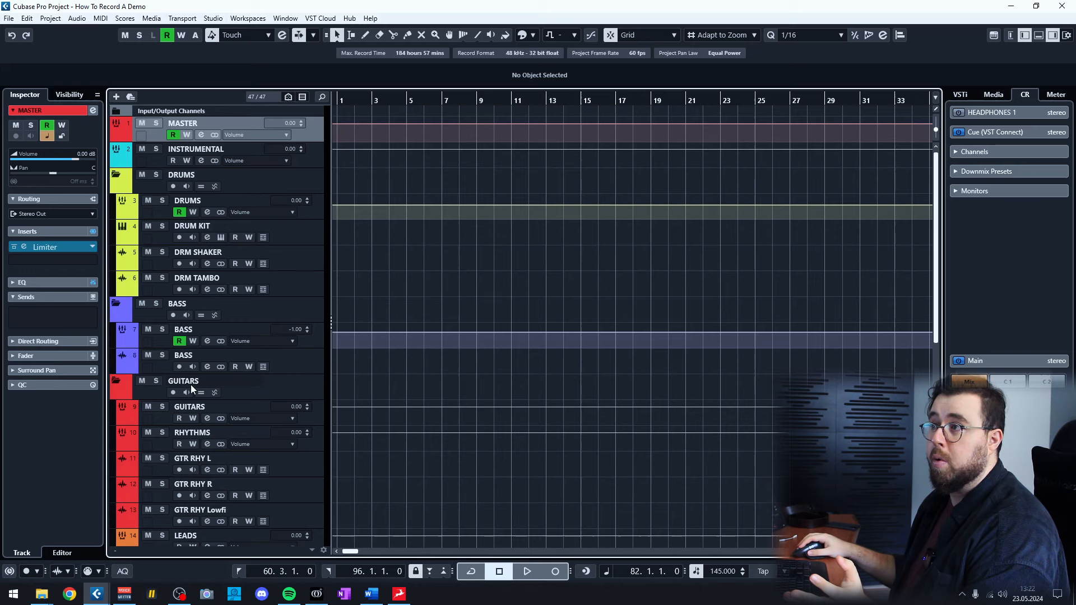
left_click(156, 150)
left_click(157, 150)
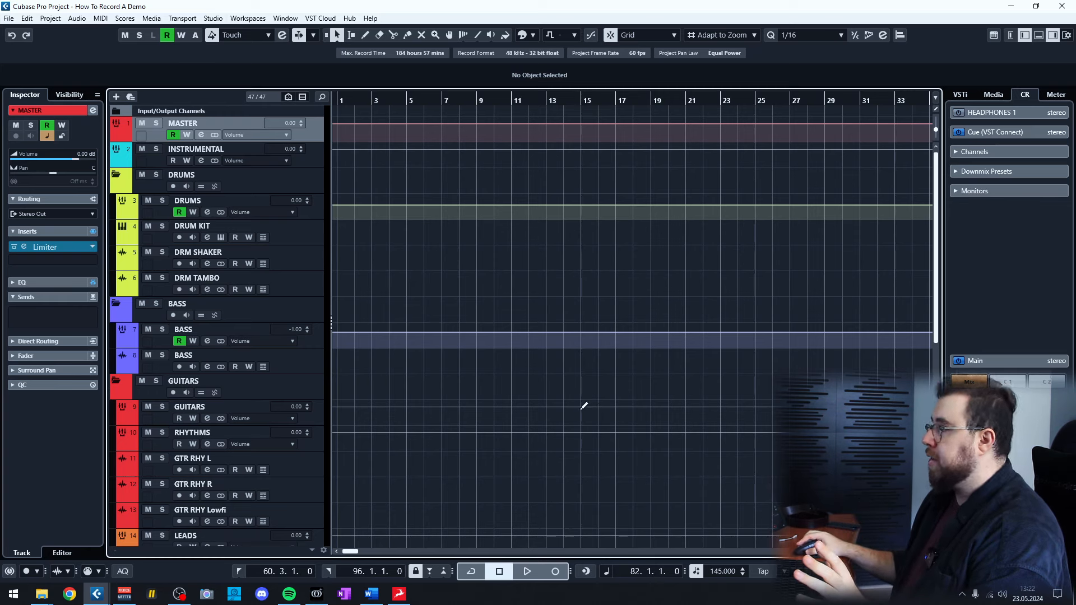
Step: Examine the Amped Roots amp plug-in on GTR RHY L and compare the track's settings with GTR RHY Lowfi
left_click(309, 465)
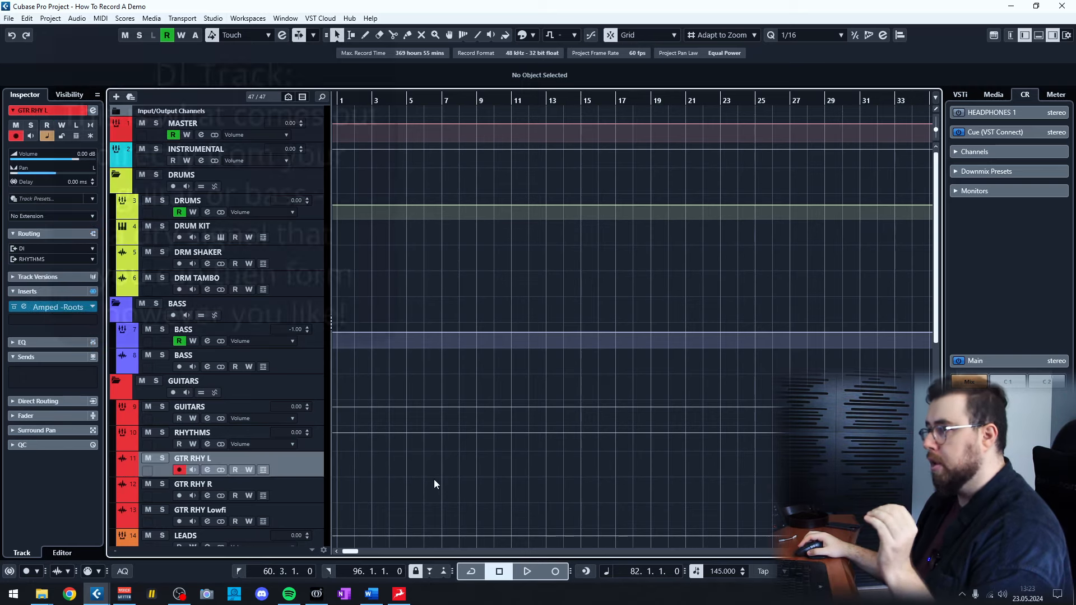
scroll(429, 489, "down", 3)
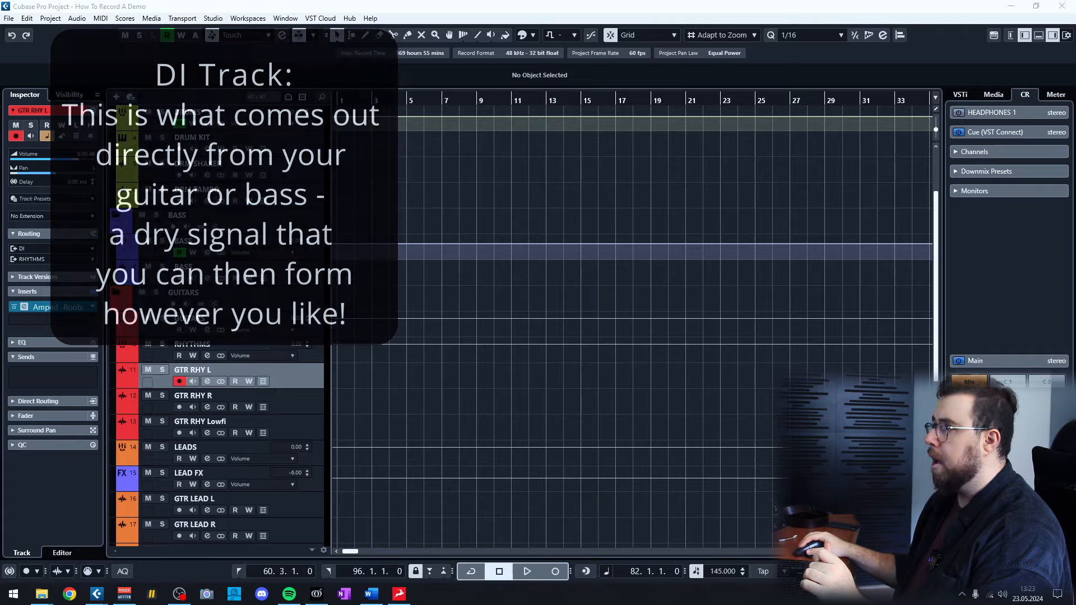
left_click(58, 308)
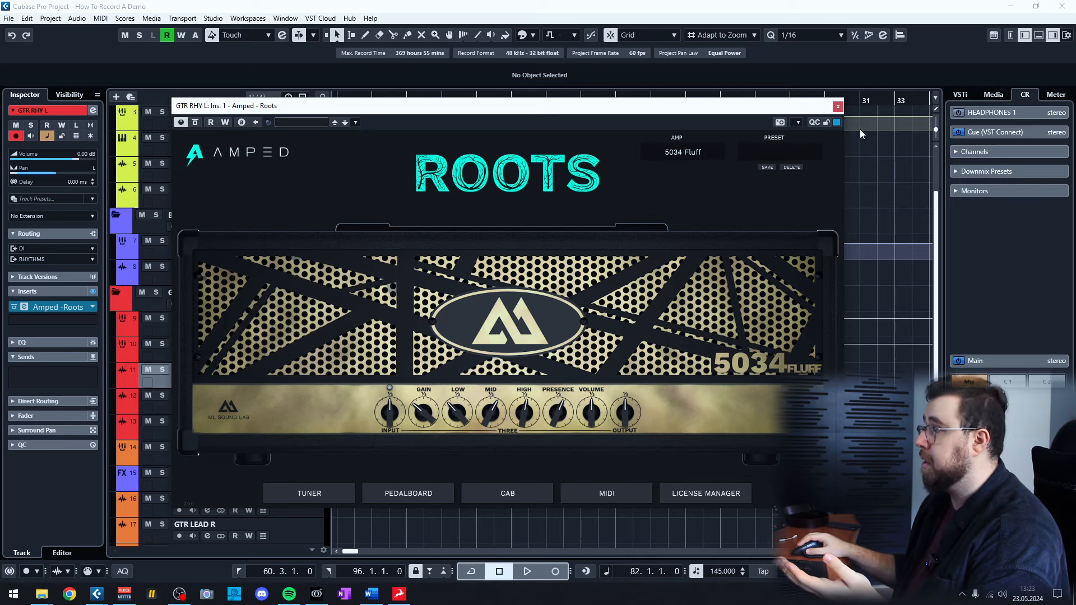
left_click(839, 107)
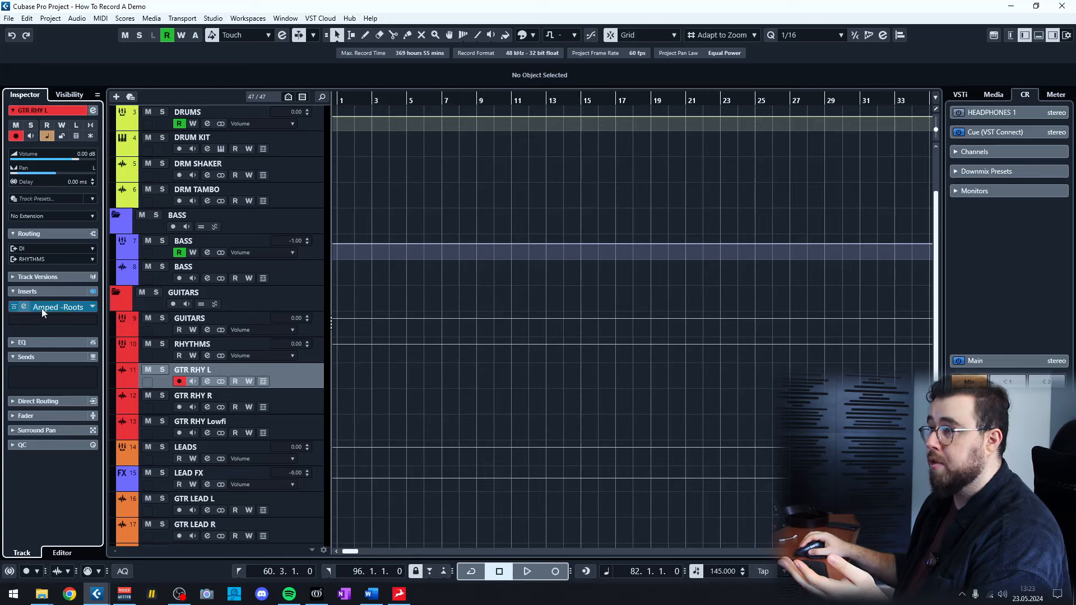
left_click(309, 428)
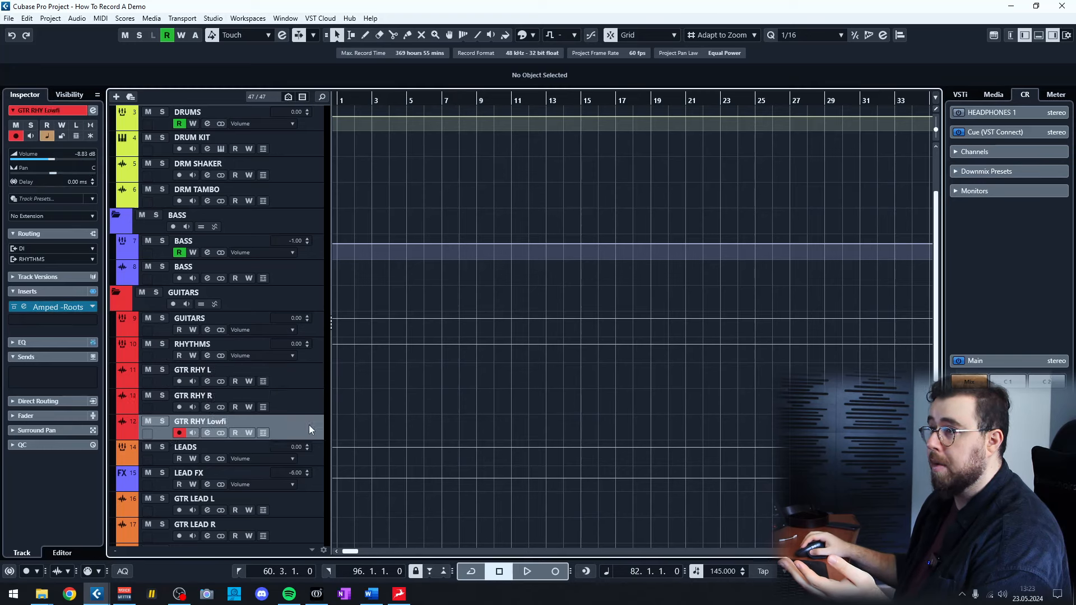
left_click(309, 376)
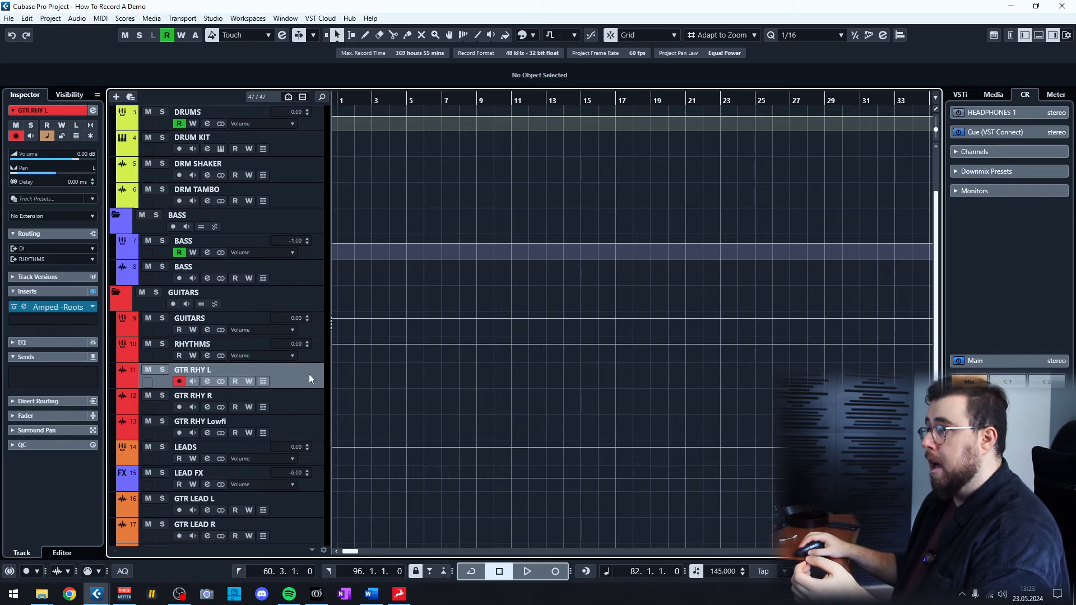
Step: Review the RHYTHMS group's equalizer curve, channel strip and fader in its channel settings, and close them
left_click(316, 356)
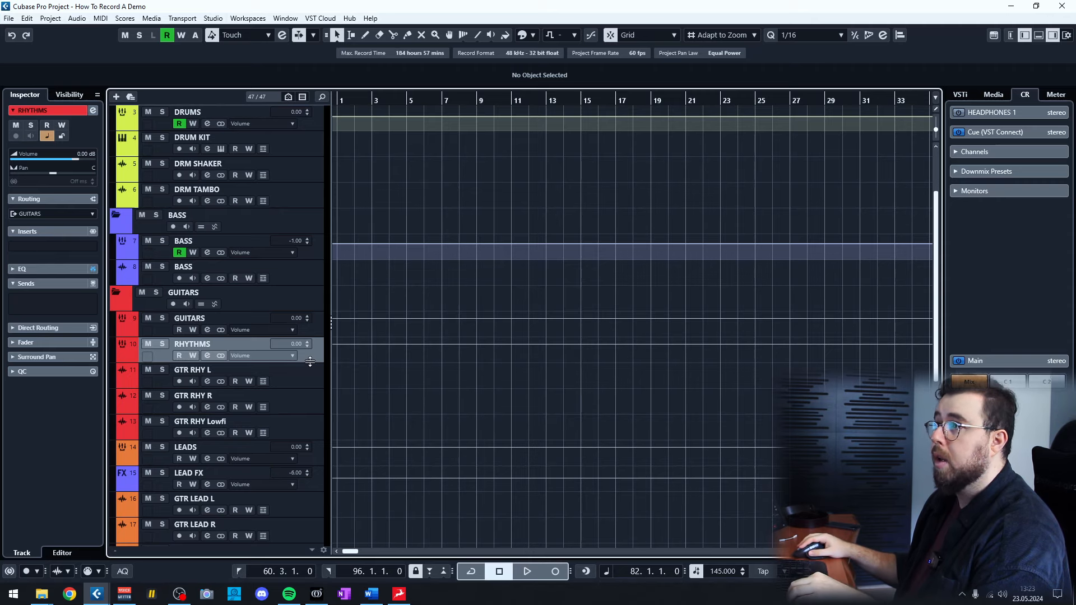
left_click(93, 110)
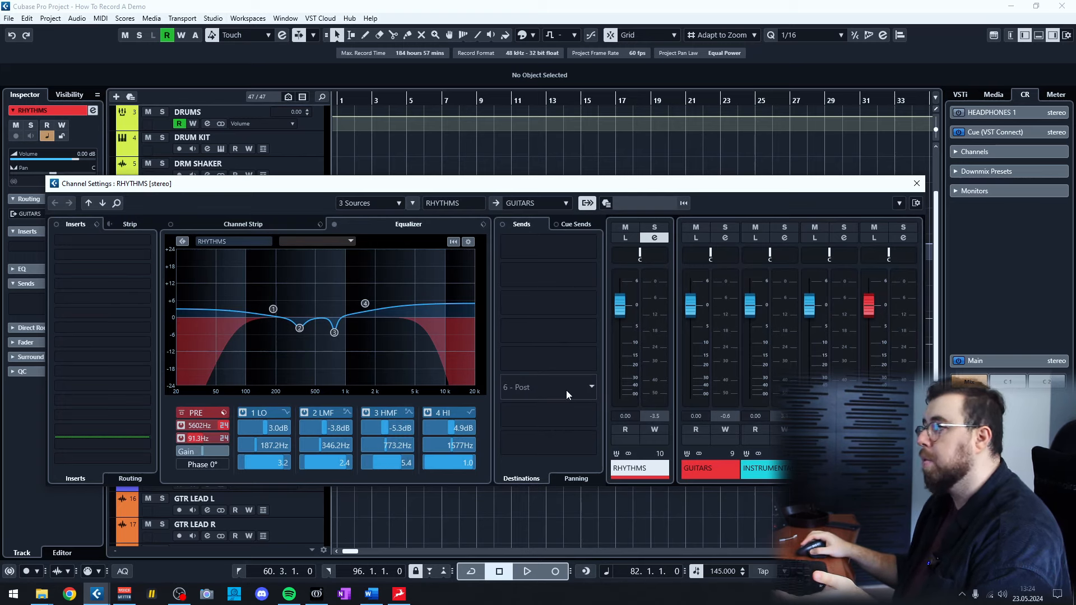
left_click(917, 183)
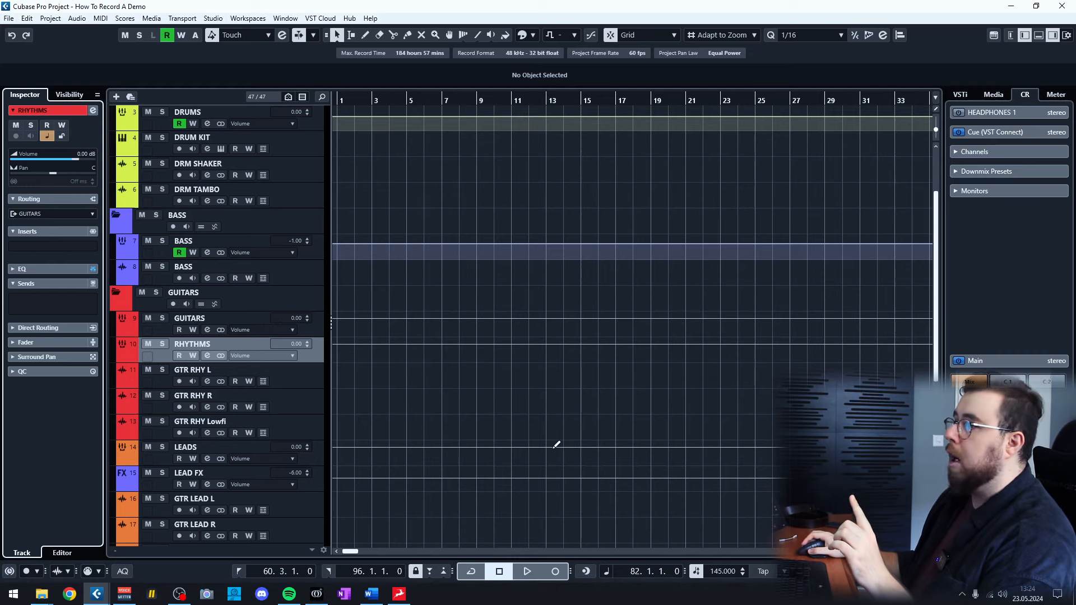
left_click(94, 111)
left_click(255, 225)
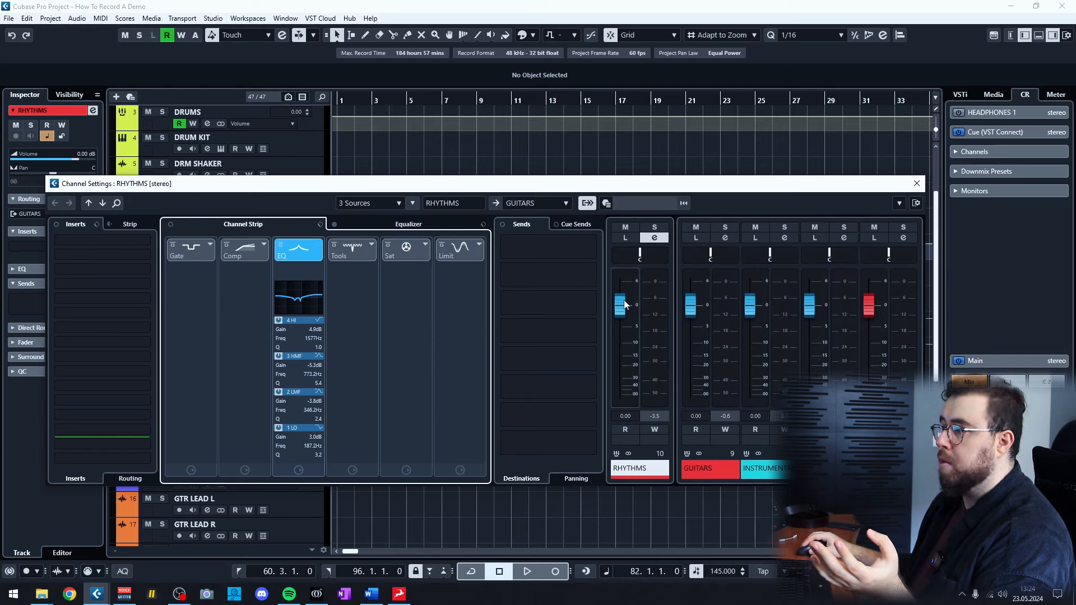
left_click_drag(623, 307, 619, 355)
key("Escape")
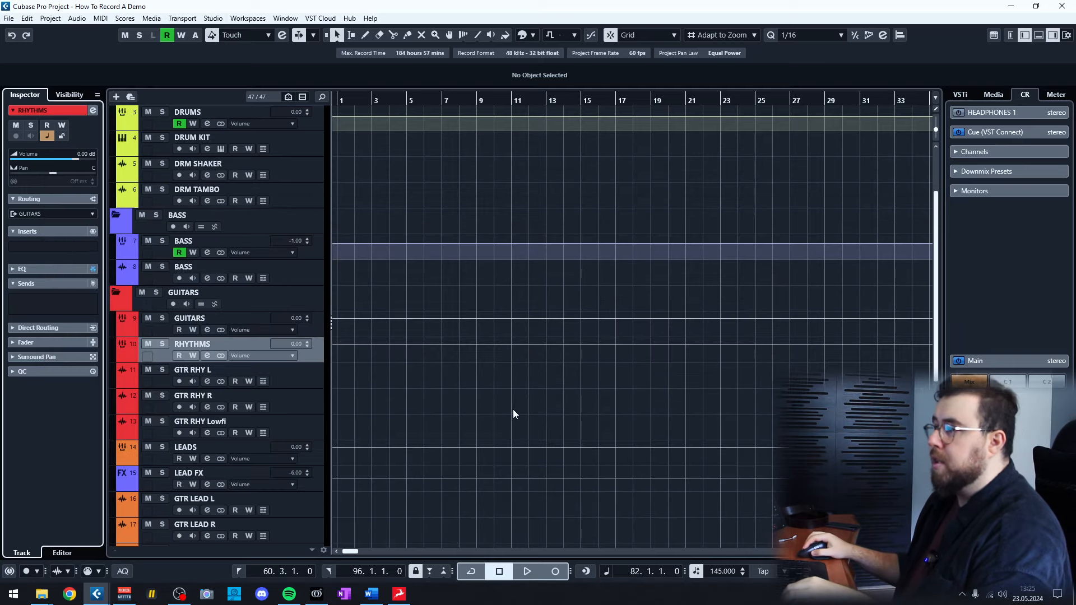
Step: Compare the GTR LEAD L track's send with the routing and inserts of the LEAD FX channel
left_click(317, 378)
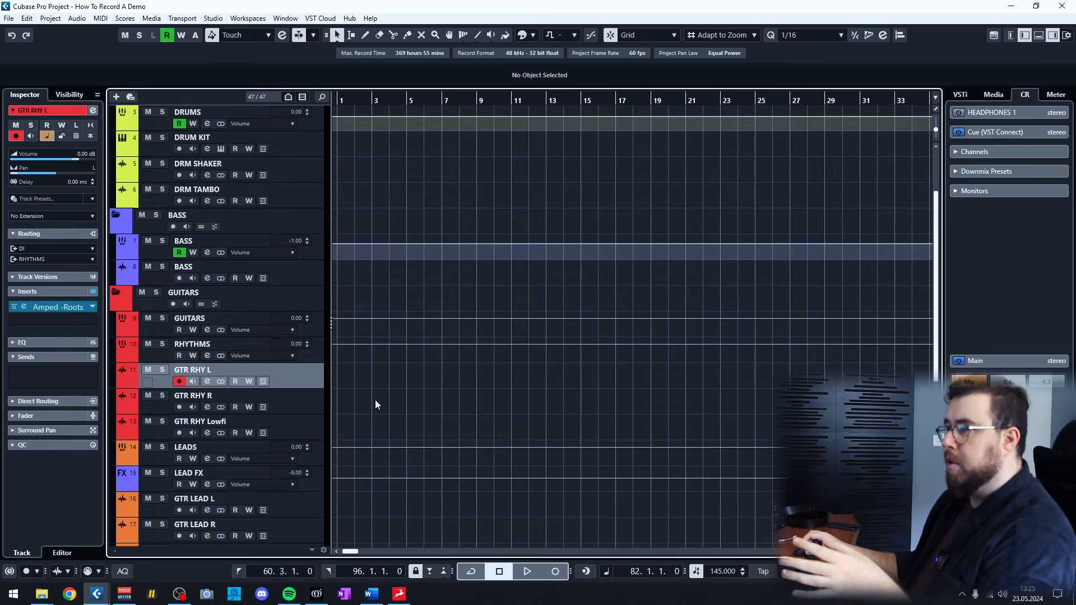
scroll(376, 402, "down", 3)
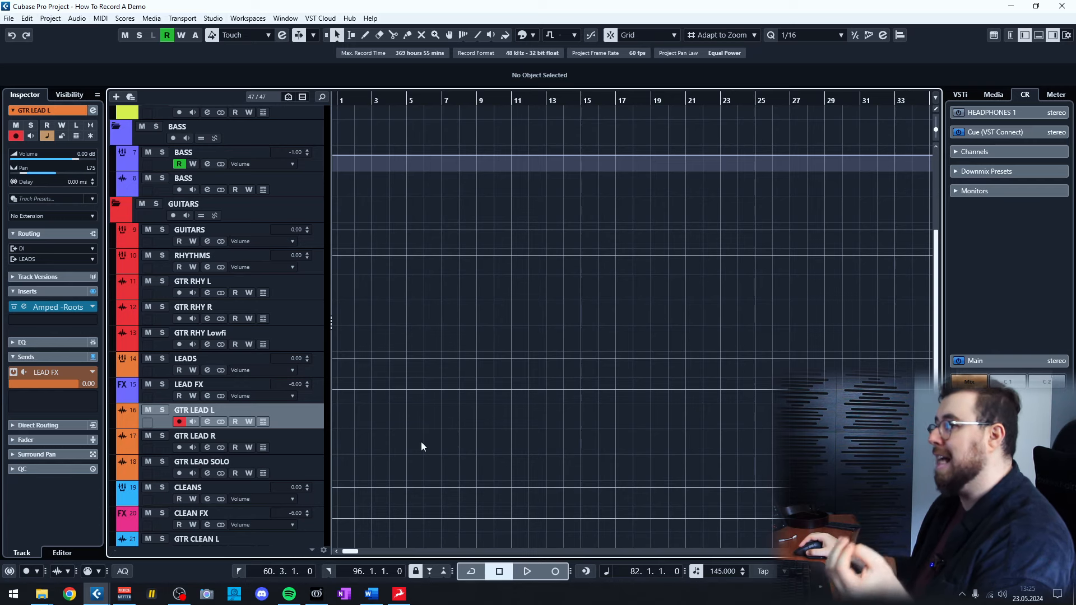
left_click(315, 395)
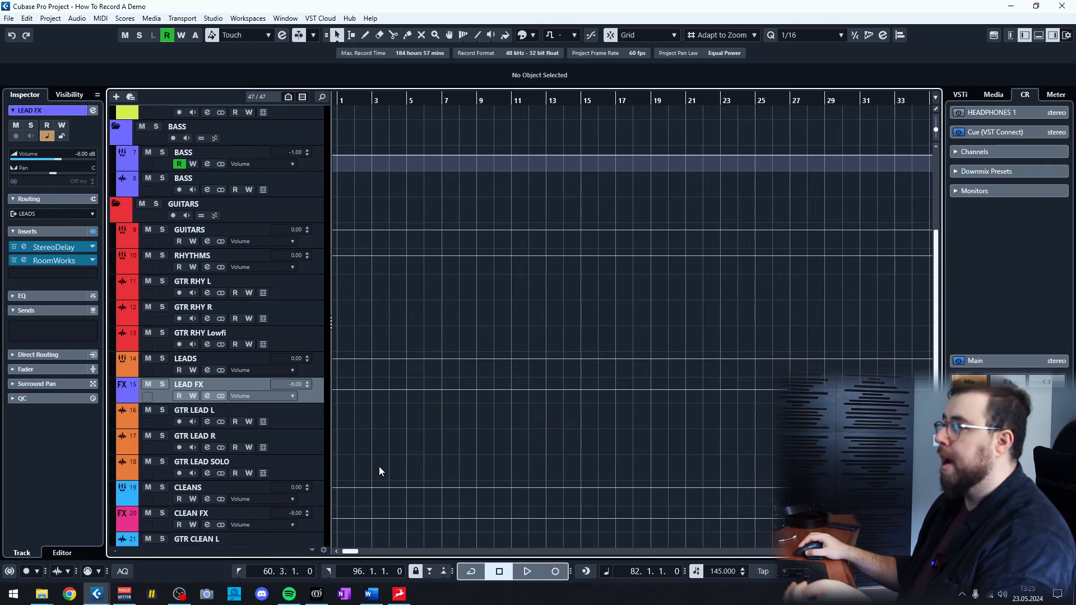
left_click(299, 415)
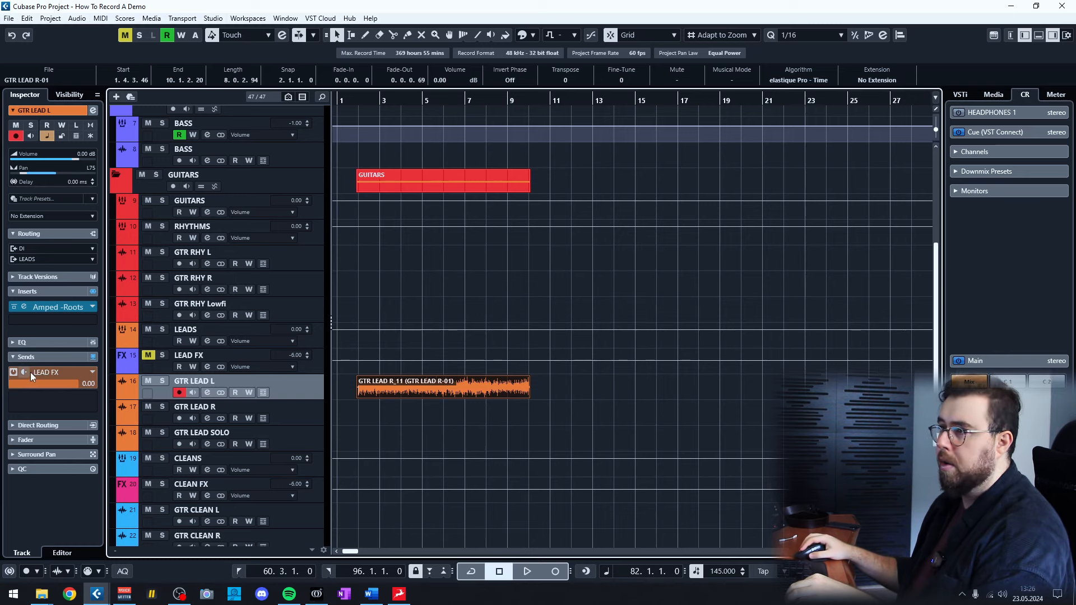
Step: Inspect the StereoDelay and RoomWorks settings on the LEAD FX channel, closing each plug-in
left_click(314, 366)
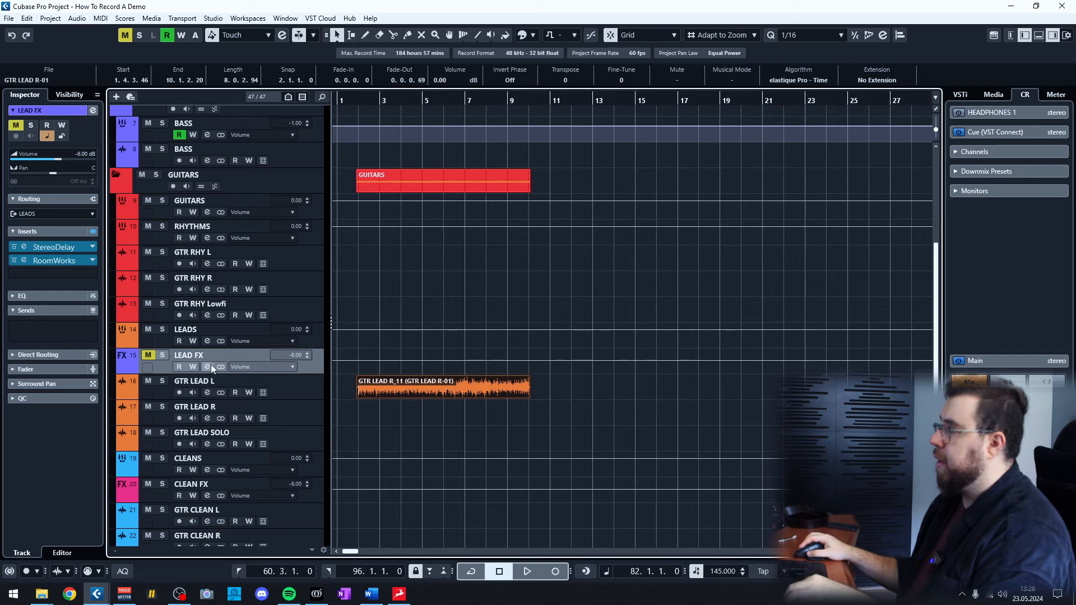
left_click(52, 250)
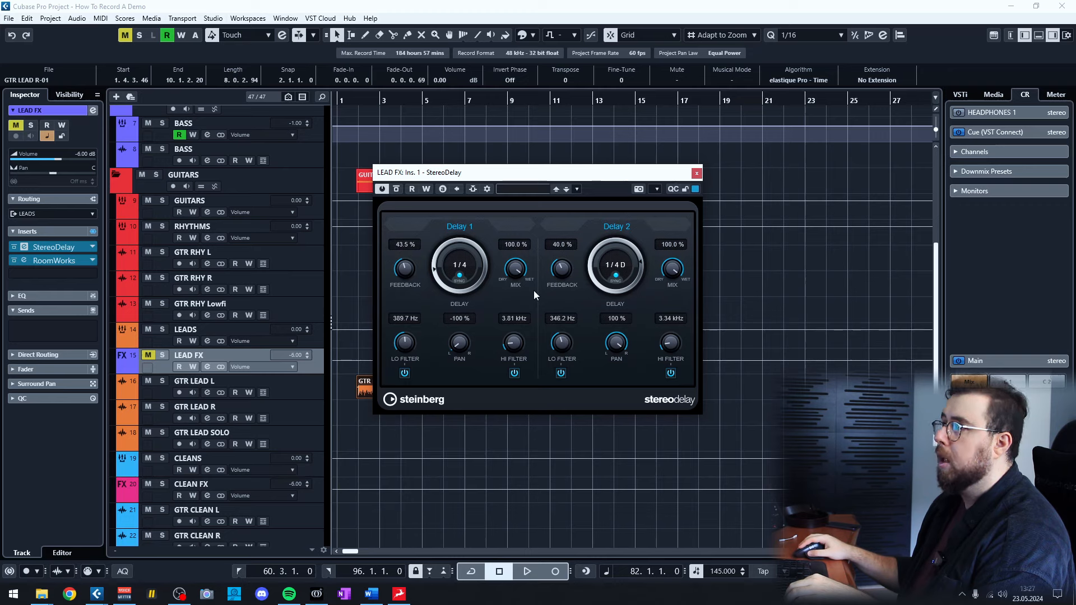
left_click(697, 175)
left_click(24, 260)
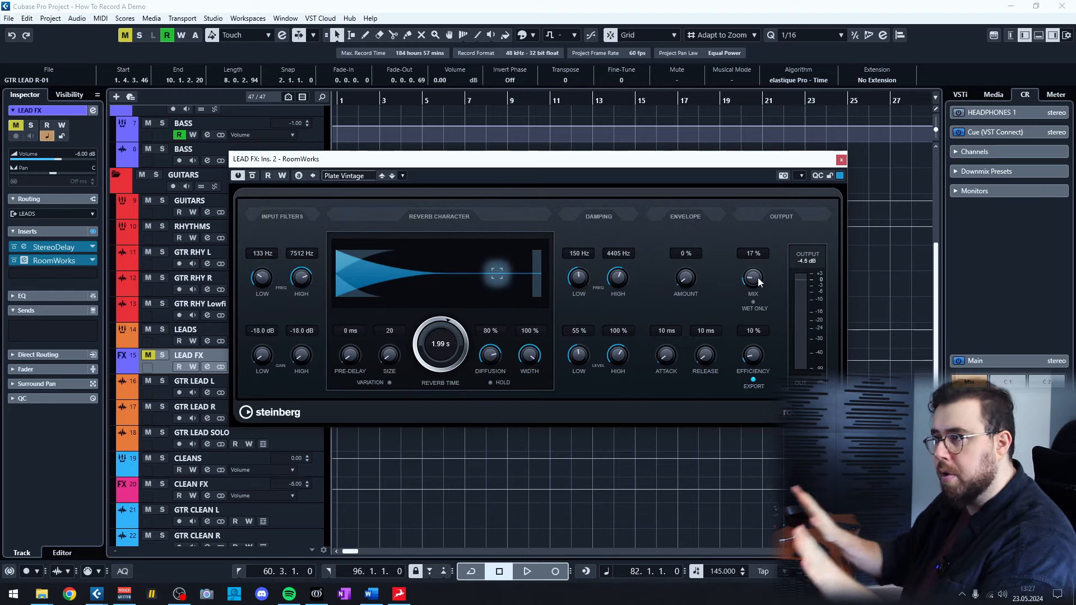
left_click(842, 159)
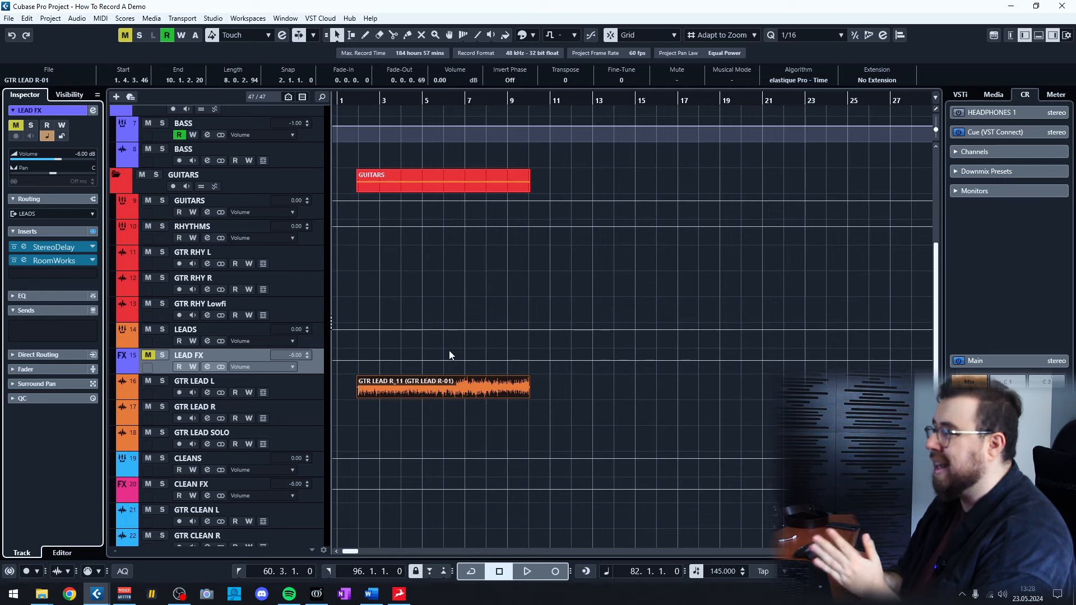
Step: Deselect the guitar clip on GTR LEAD L and play it back from bar 2
left_click(476, 449)
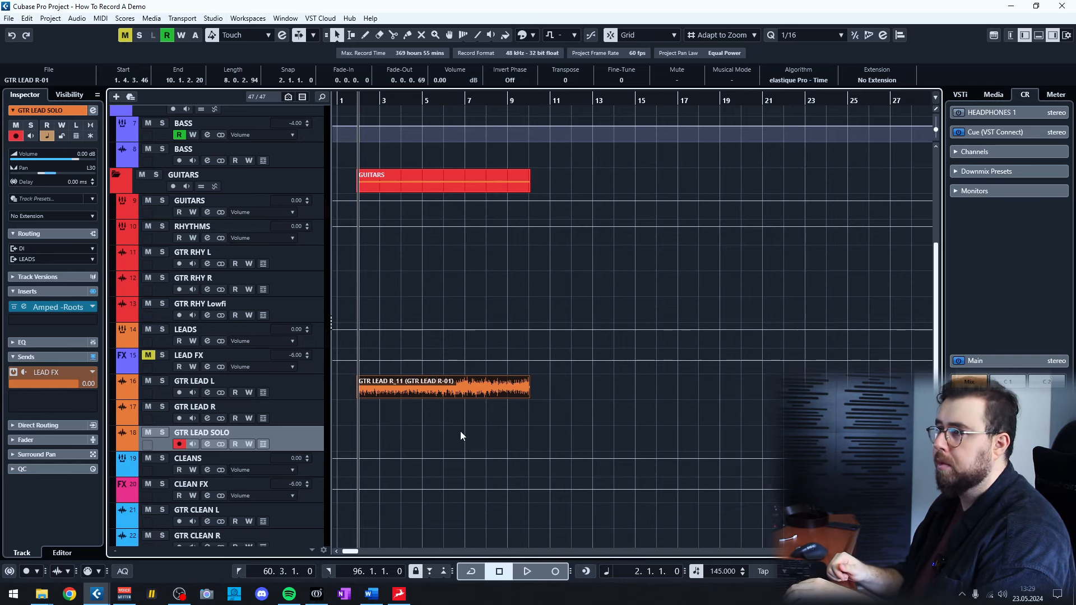
left_click(459, 436)
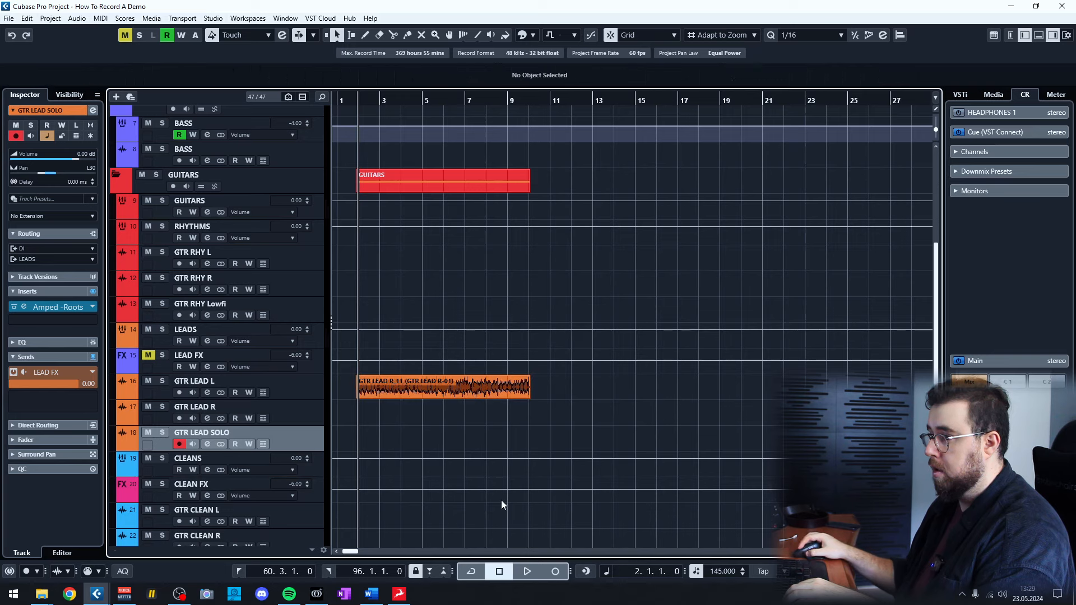
left_click(526, 570)
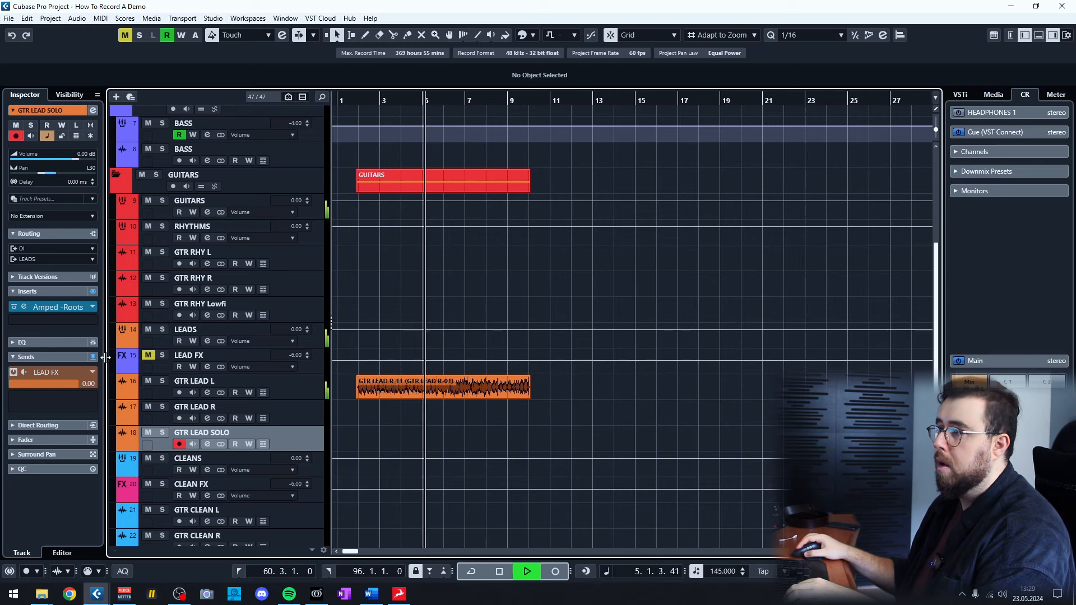
Step: Unmute the LEAD FX channel and play the lead guitar through to the end of its clip
key("space")
left_click(148, 355)
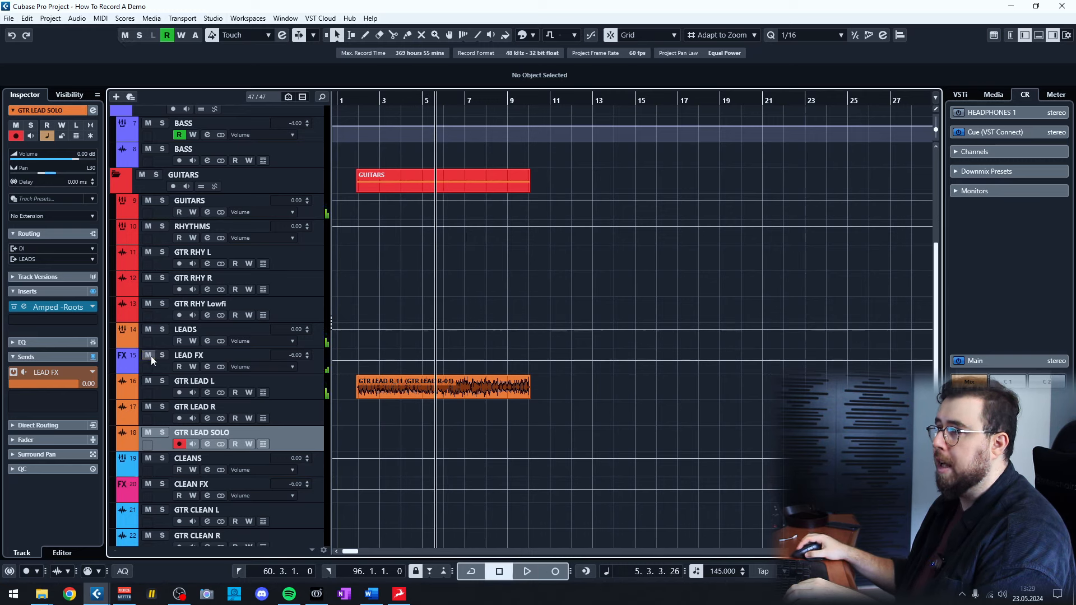
left_click(526, 572)
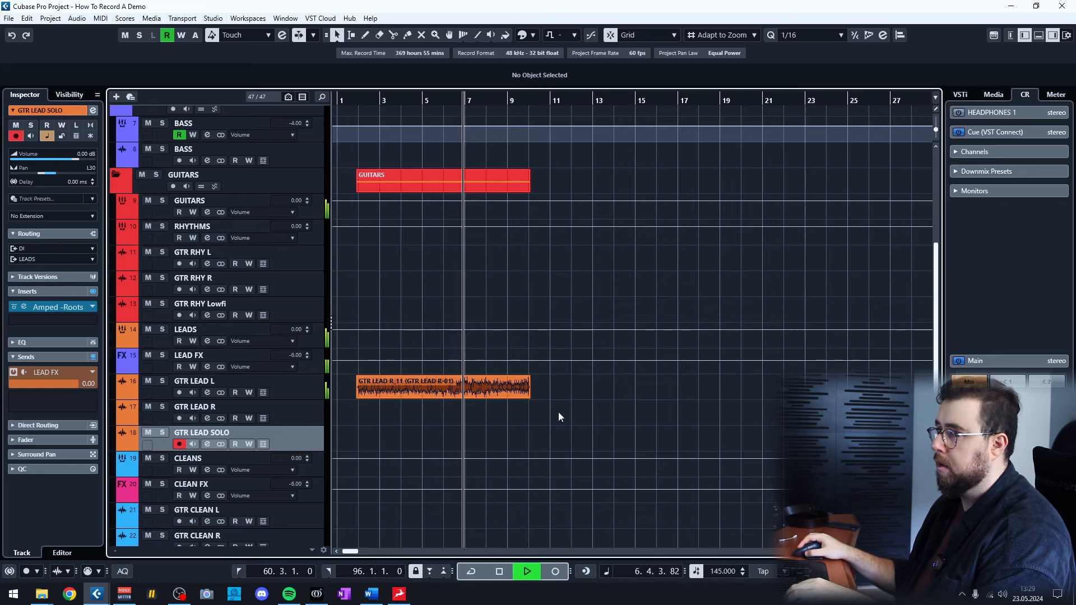
left_click(499, 572)
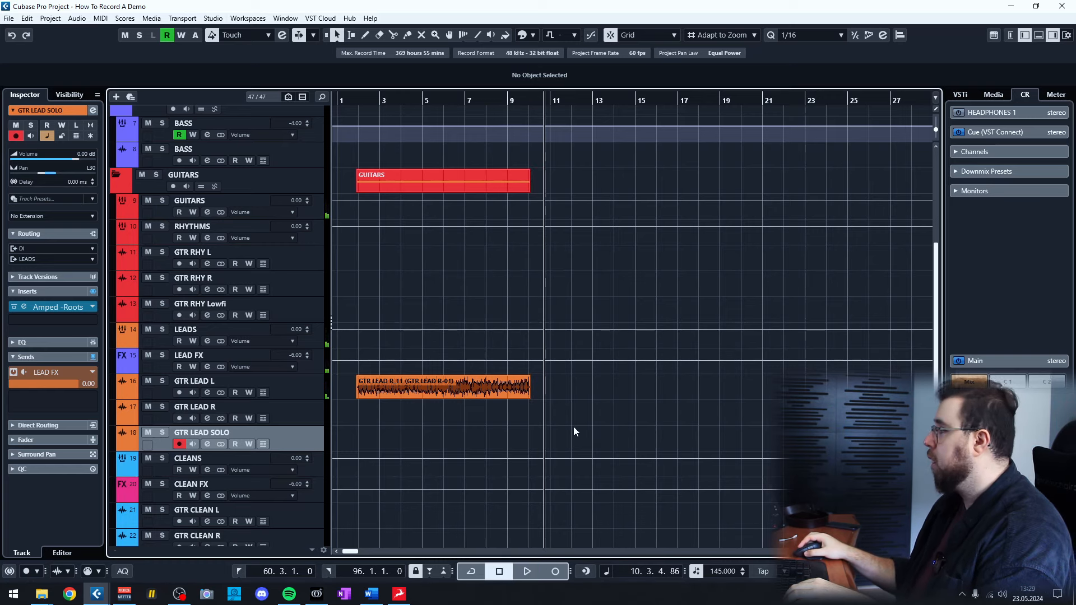
Step: Trace the GTR LEAD L channel's output to the LEADS group, inspect its equalizer curve, and continue to the GUITARS group
scroll(392, 358, "down", 3)
left_click(301, 292)
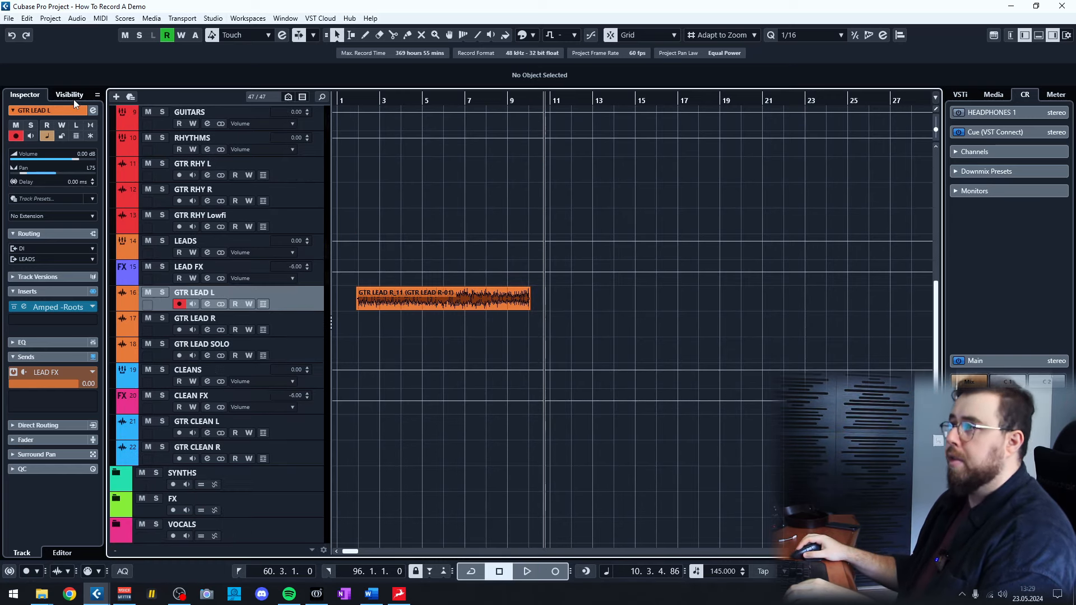
left_click(93, 110)
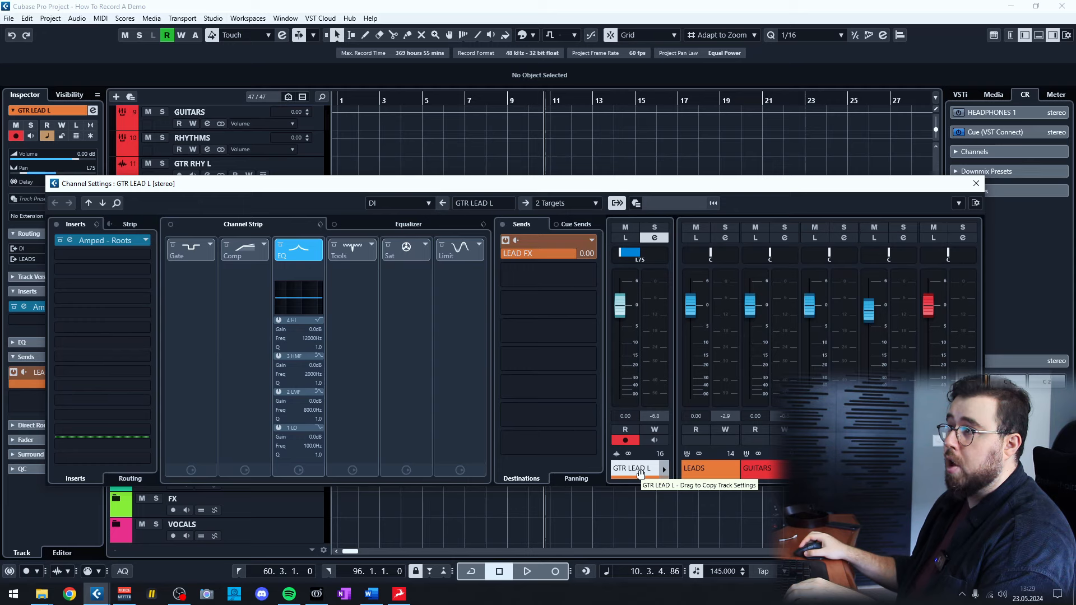
left_click(708, 470)
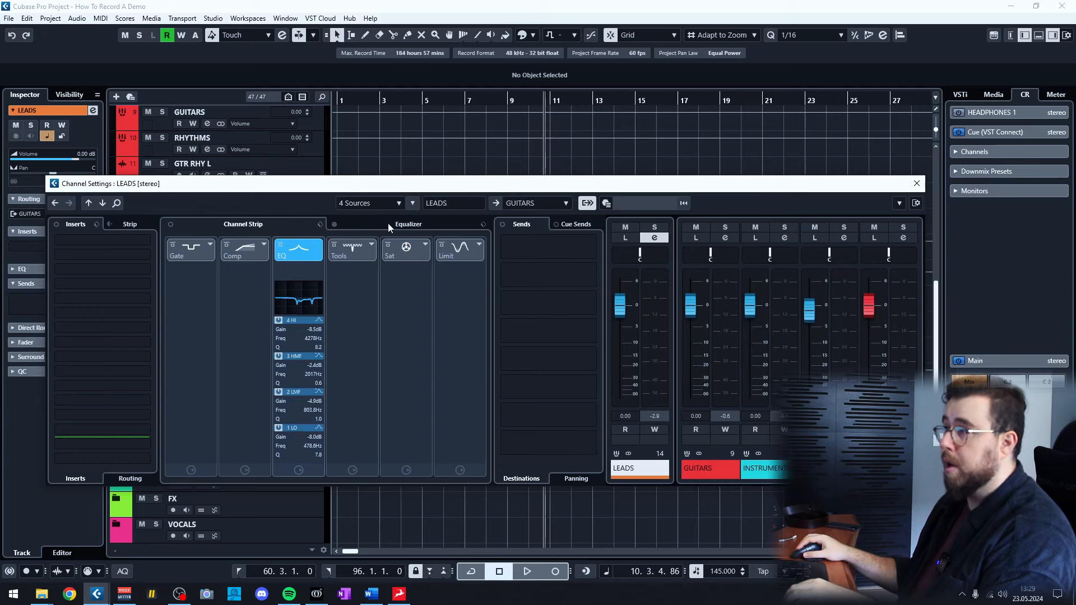
left_click(389, 223)
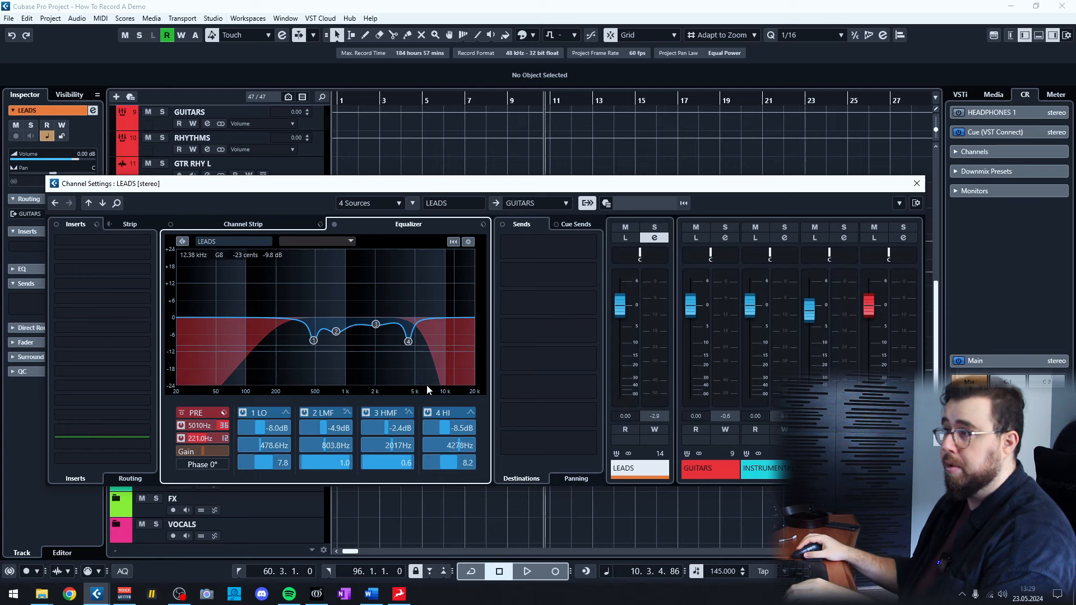
left_click(703, 470)
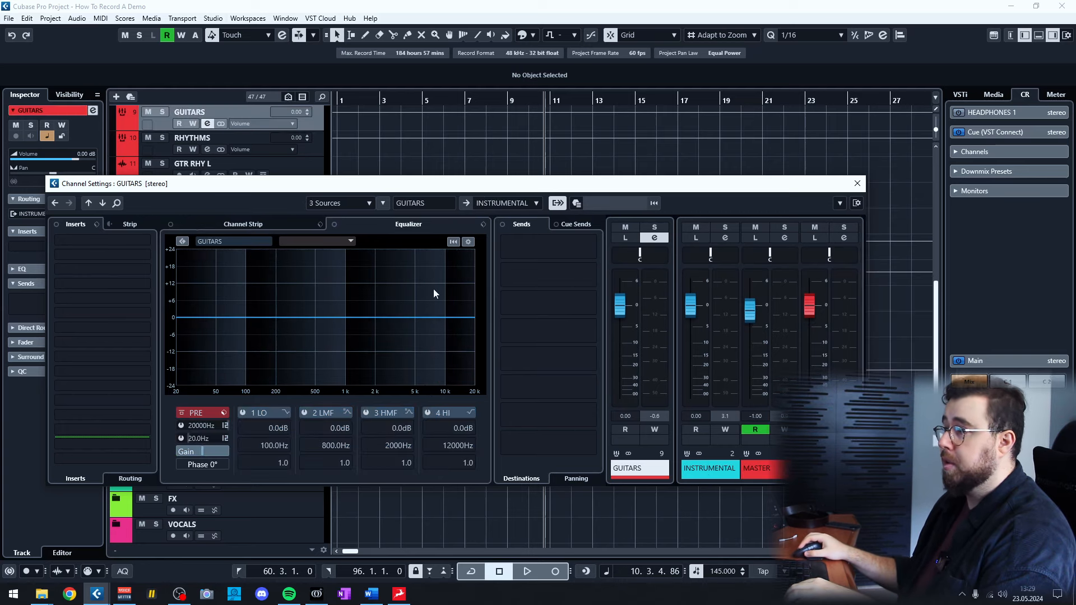
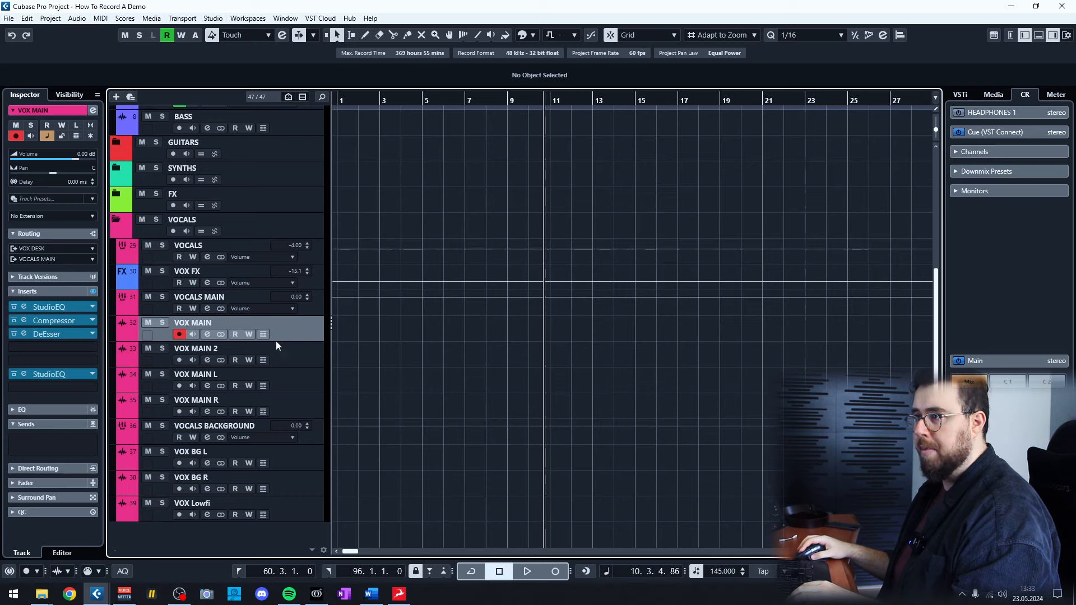
Step: Compare the inserts, volume and pan of the VOX MAIN, VOX MAIN L and VOX MAIN R tracks
left_click(307, 321)
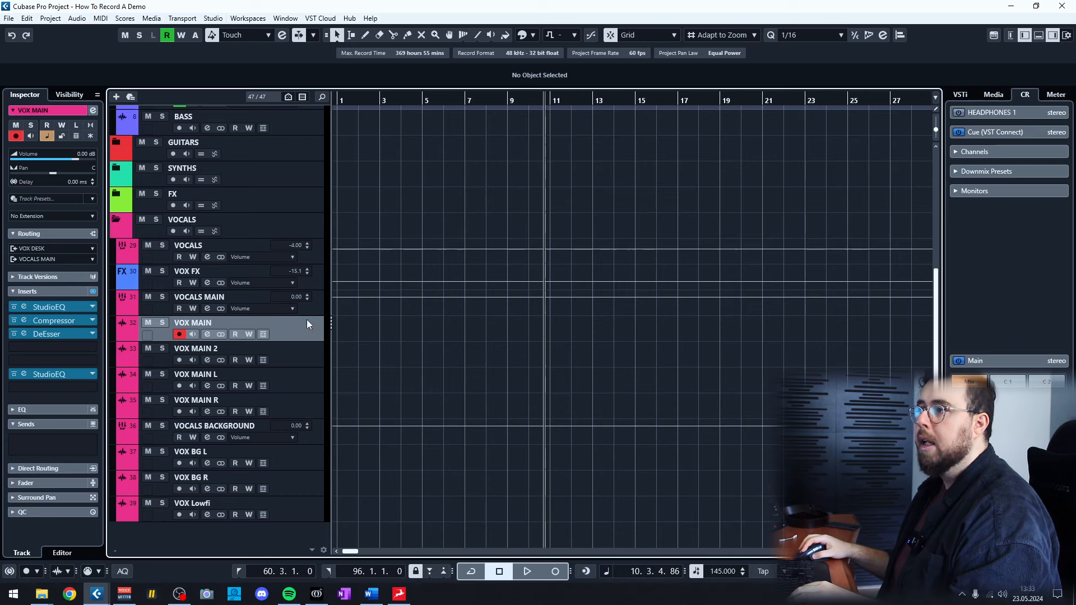
left_click(310, 385)
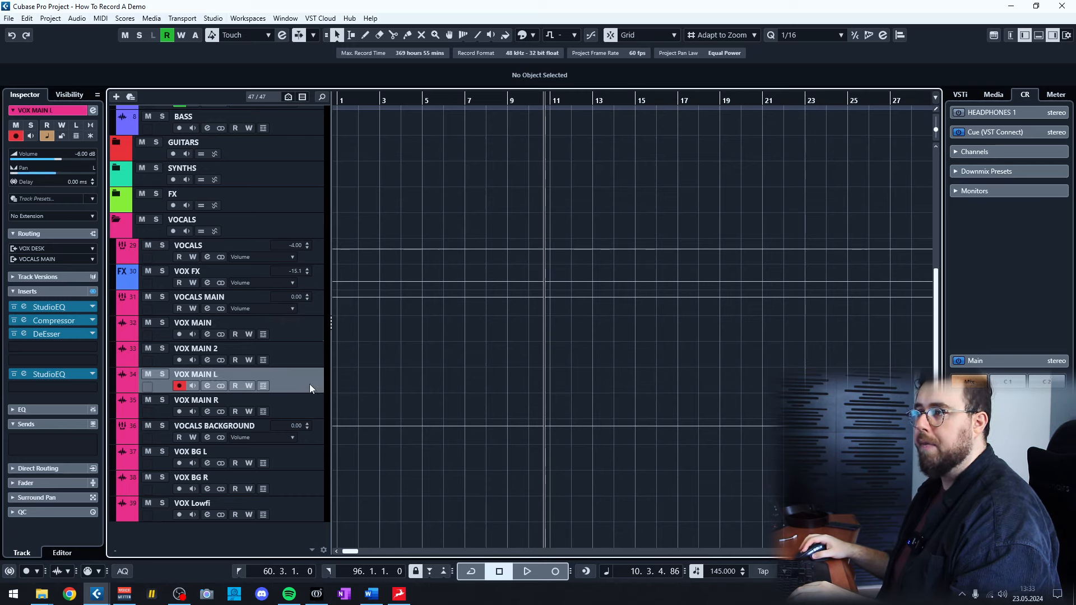
left_click(308, 410)
left_click(307, 374)
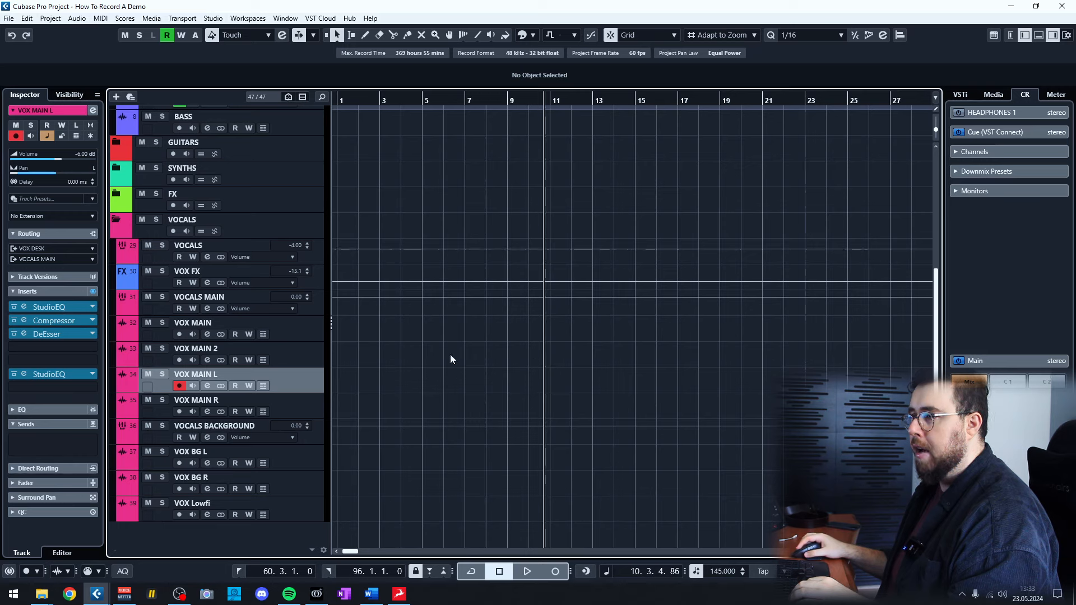
Step: Review the settings of the VOX BG L, VOX BG R and VOX Lowfi tracks and the inserts on VOX FX
left_click(301, 481)
left_click(304, 465)
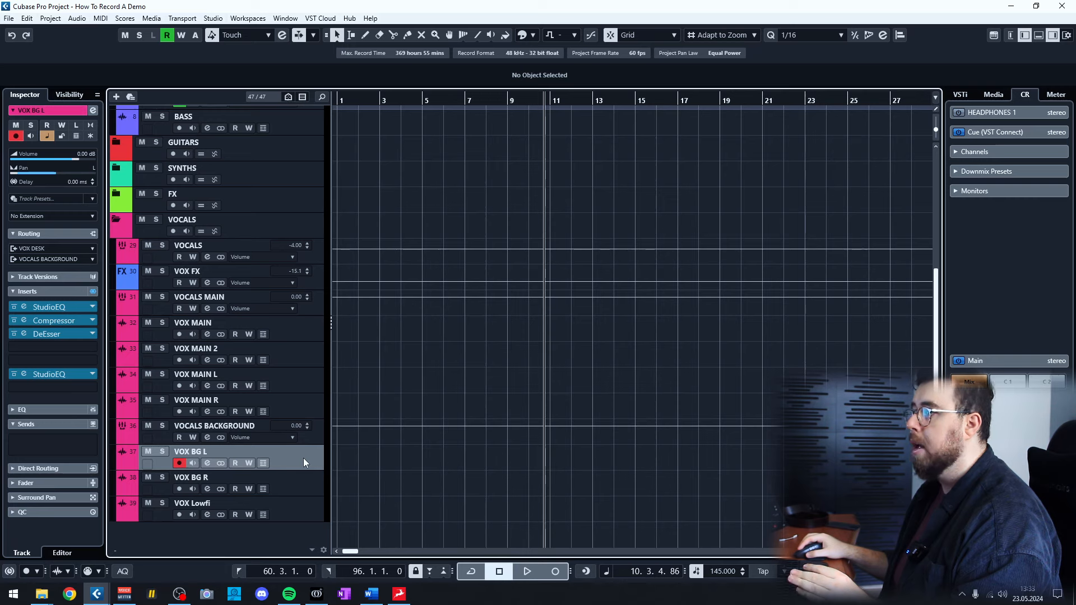
left_click(308, 516)
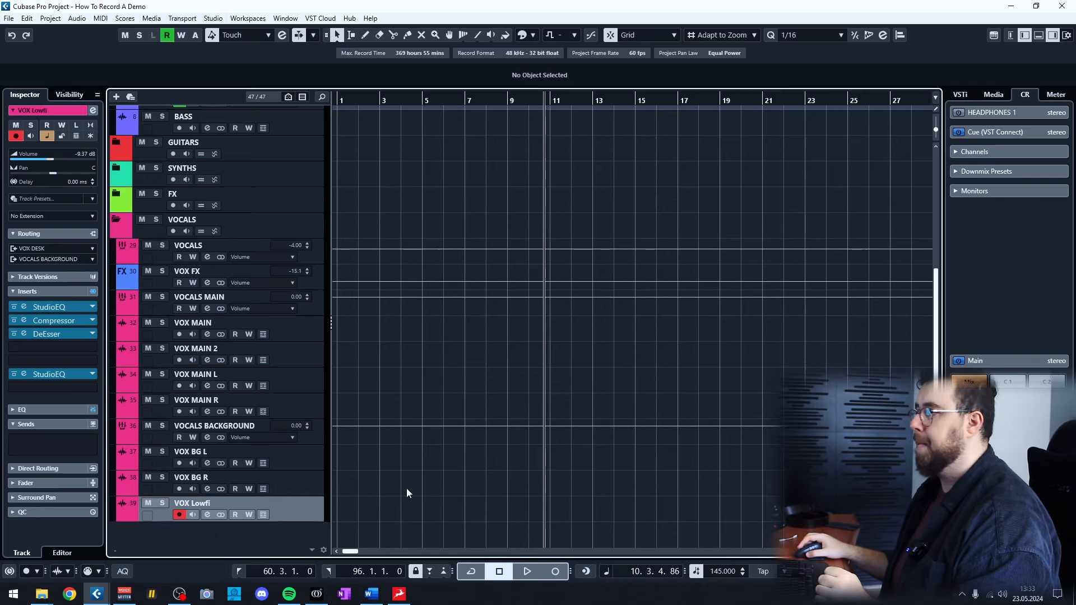
left_click(243, 275)
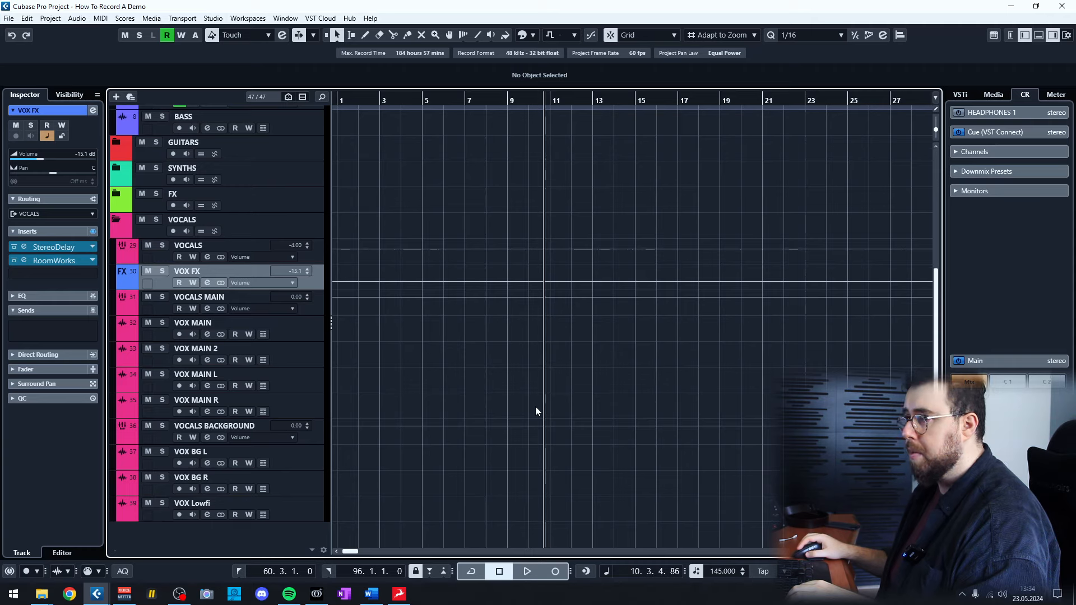
Step: Follow the VOX MAIN channel's signal chain through VOCALS MAIN and VOCALS to MASTER, and close the channel settings
left_click(306, 325)
left_click(94, 110)
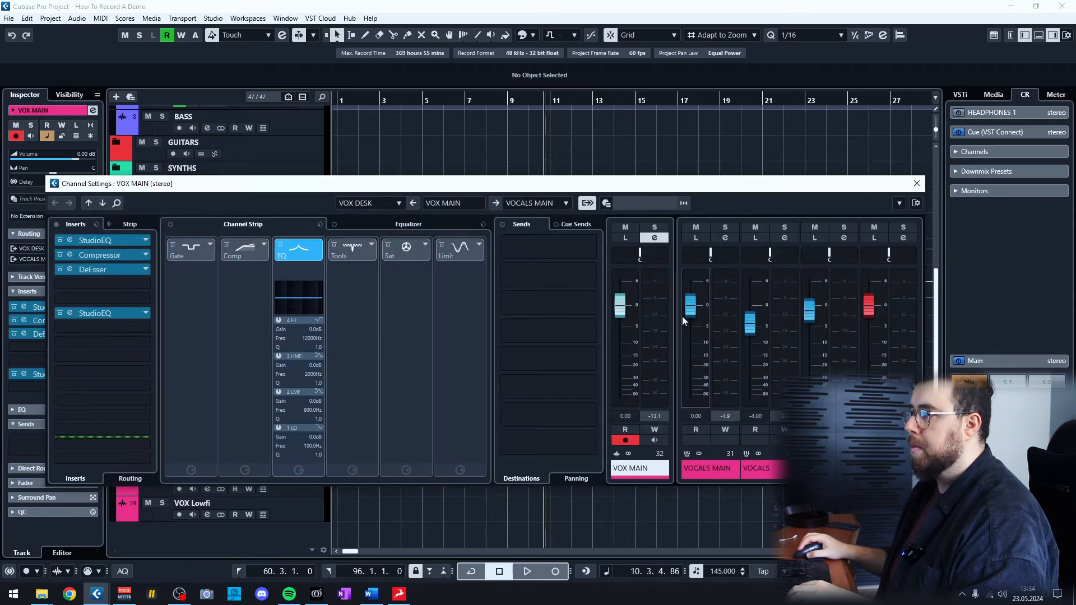
left_click(706, 467)
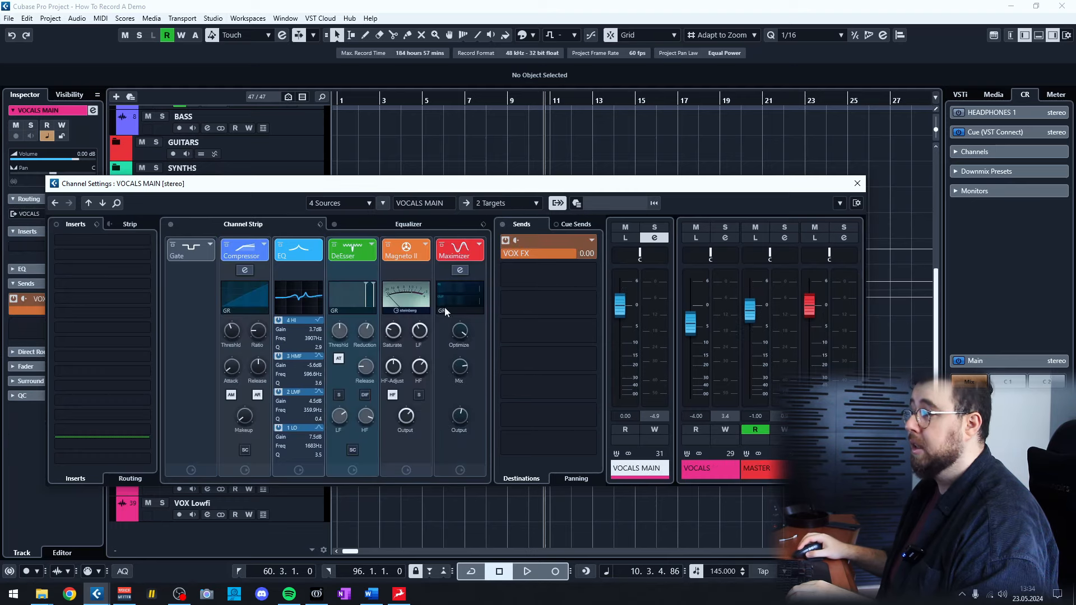
left_click(701, 471)
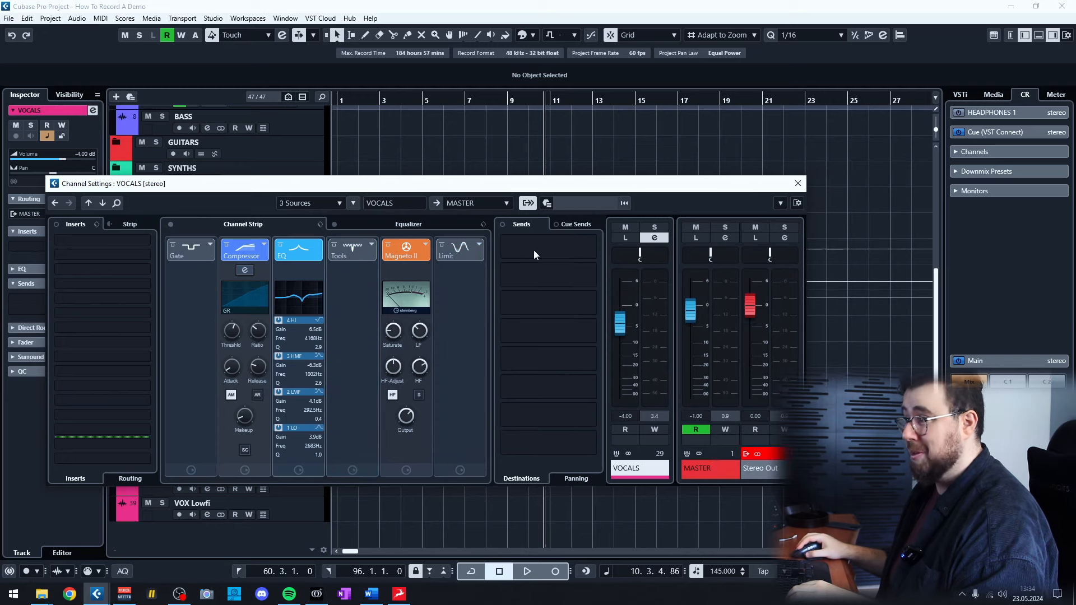
left_click(715, 471)
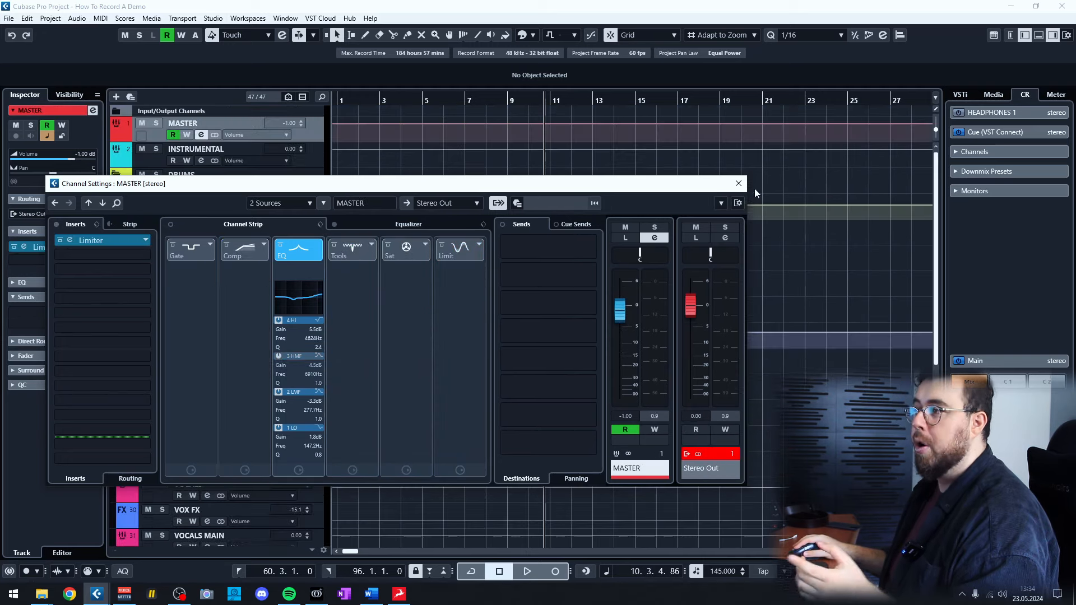
left_click(739, 184)
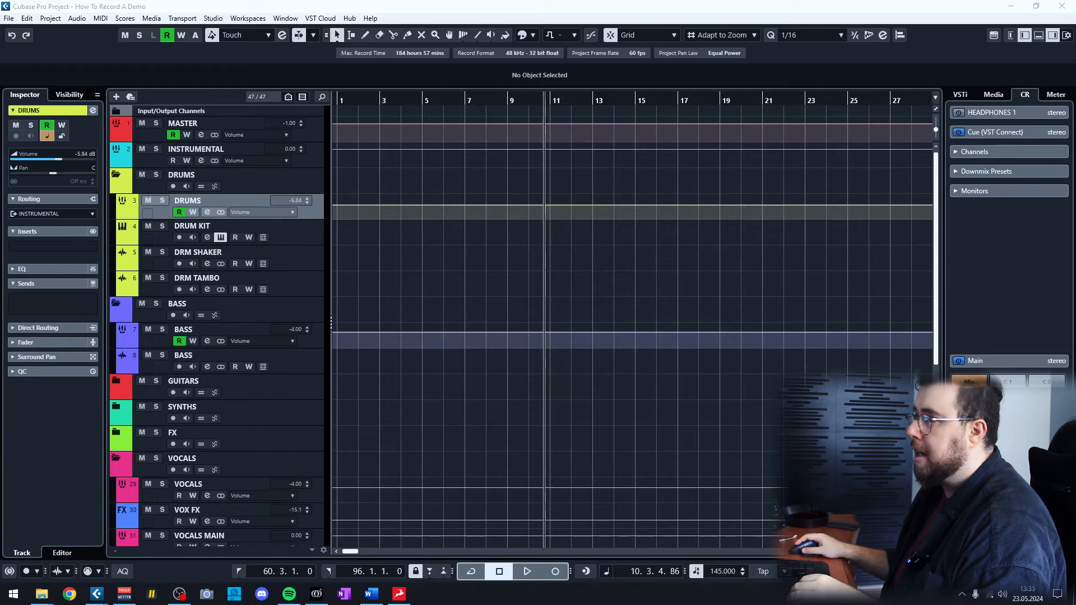
Step: Bring the ML Drums instrument into view, inspect its drum kit and mixer pages, and close it
left_click_drag(1075, 138, 554, 97)
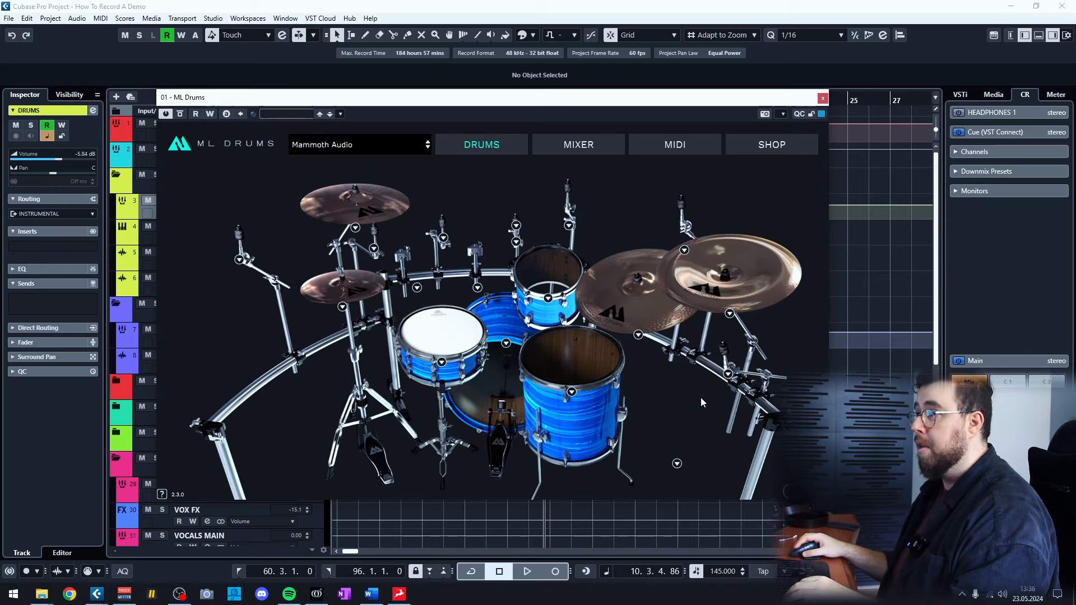
left_click(556, 145)
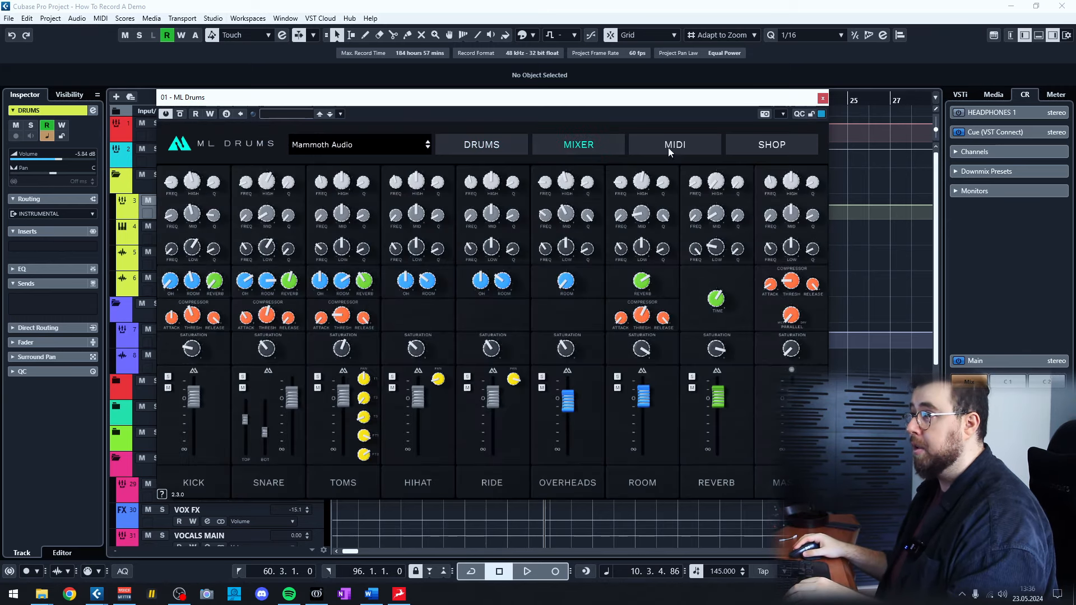
left_click(477, 149)
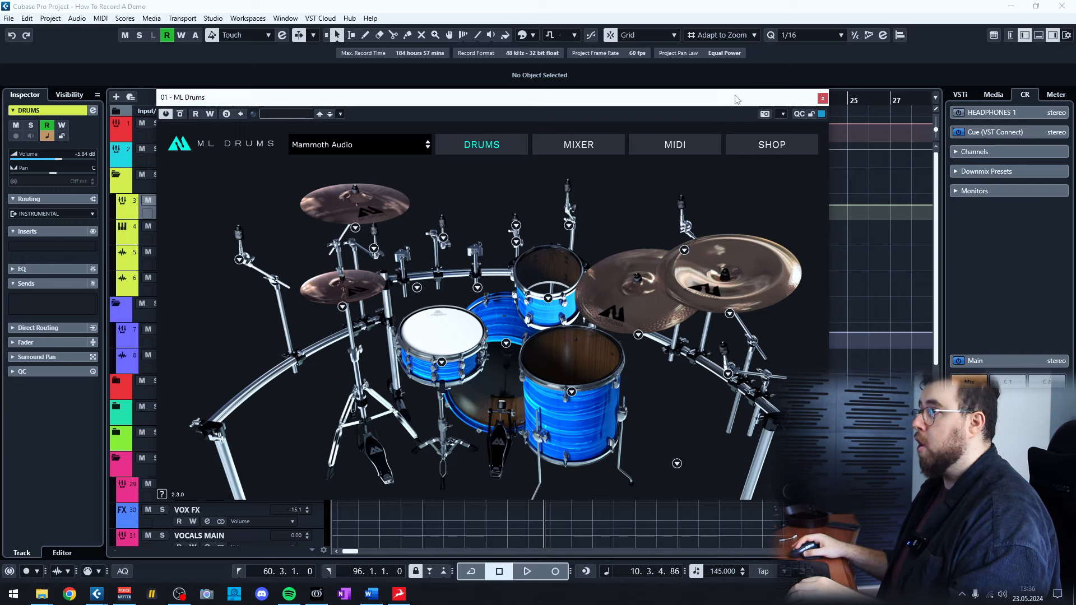
left_click(823, 99)
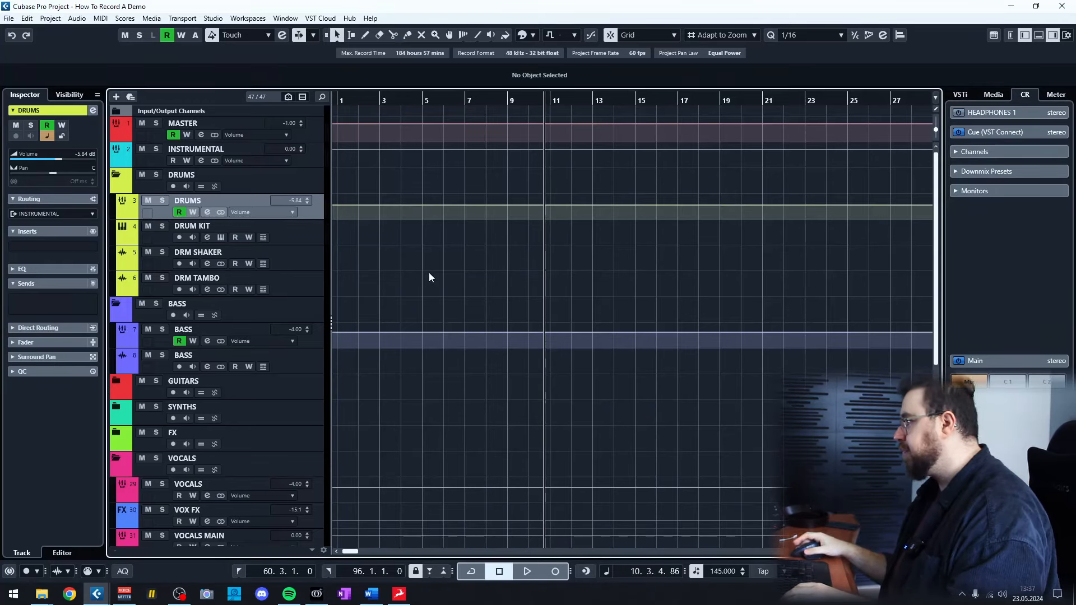
Step: Review the INSTRUMENTAL group's compressor and EQ in its channel settings, and close them
left_click(315, 163)
left_click(93, 111)
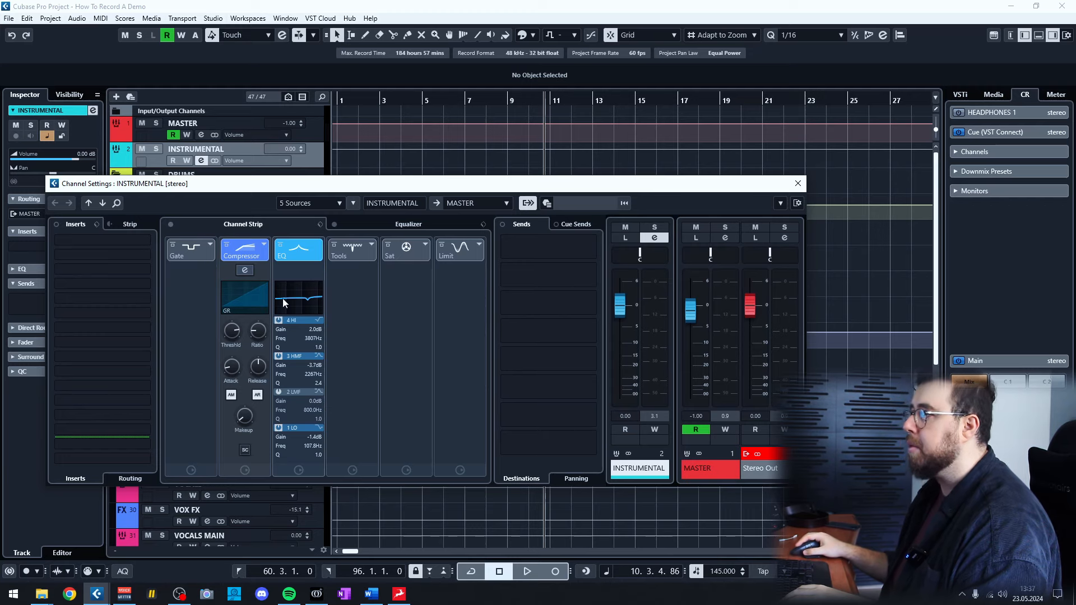
left_click(798, 184)
Step: Inspect the MASTER channel's equalizer curve, close its settings, and check its Limiter insert
left_click(309, 129)
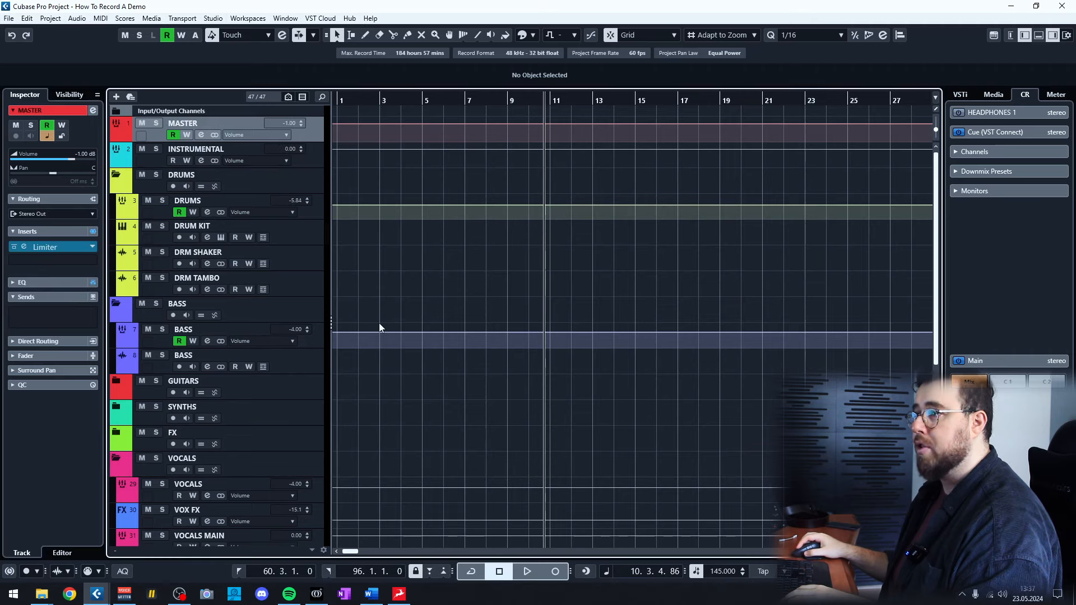
left_click(93, 111)
left_click(447, 226)
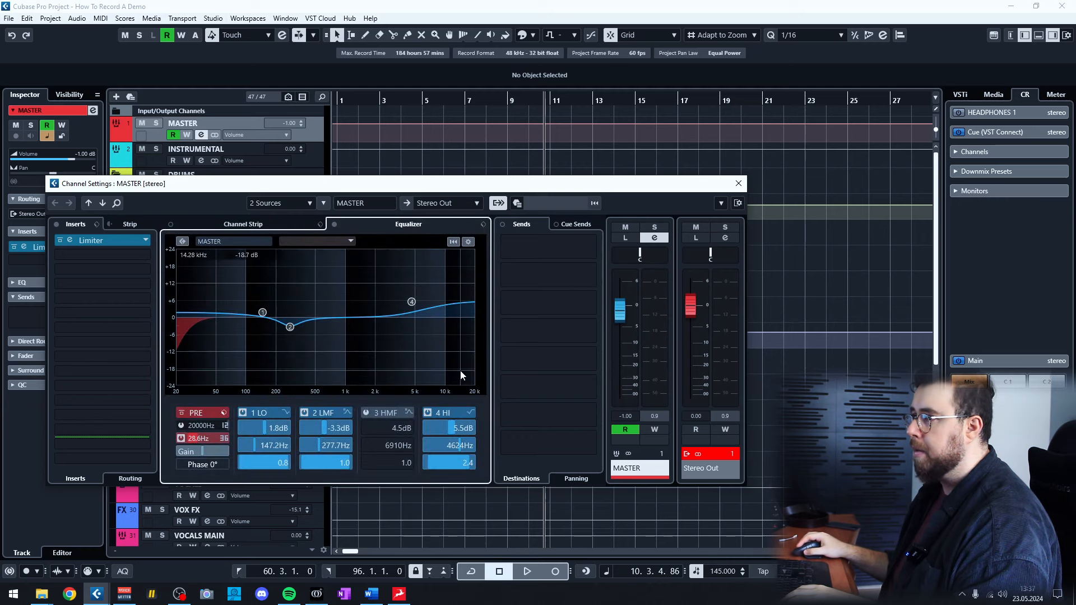
left_click(744, 187)
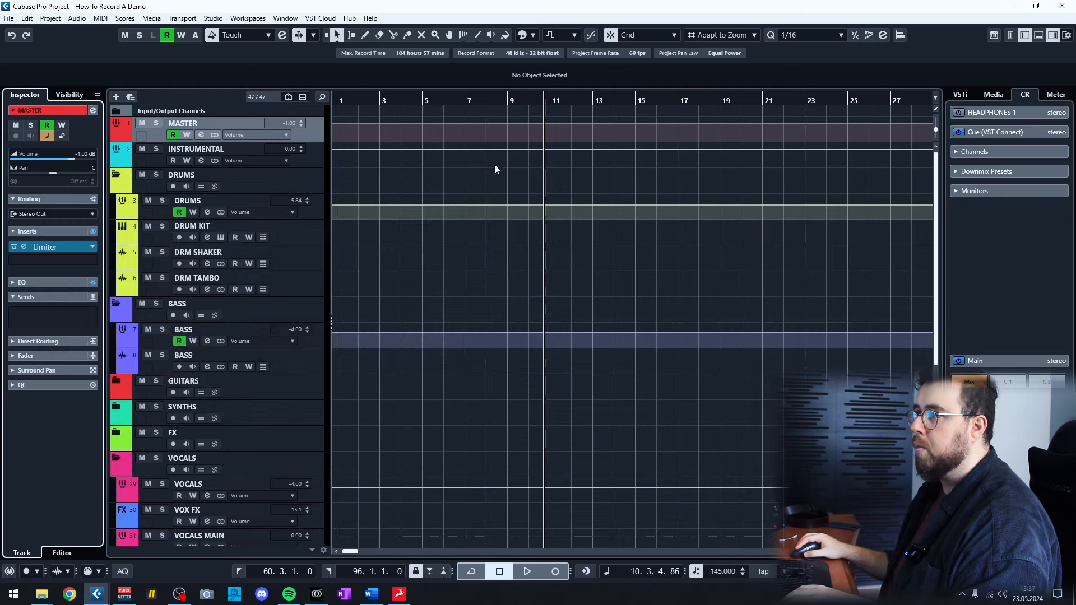
left_click(47, 247)
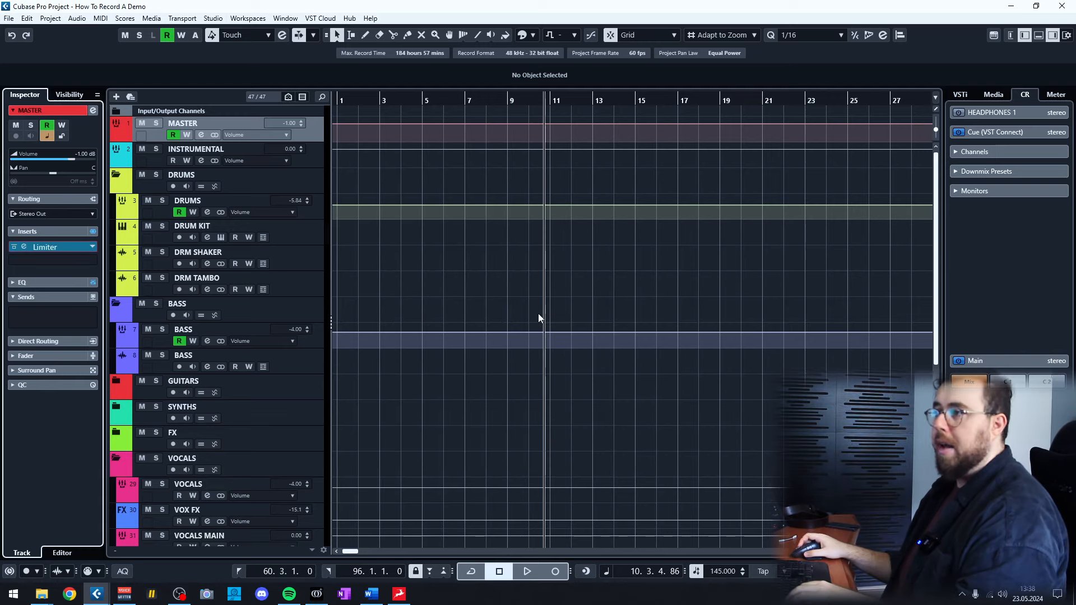
Step: Compare the volume, pan and input/output routing of the DRM SHAKER and DRM TAMBO tracks
scroll(538, 315, "down", 5)
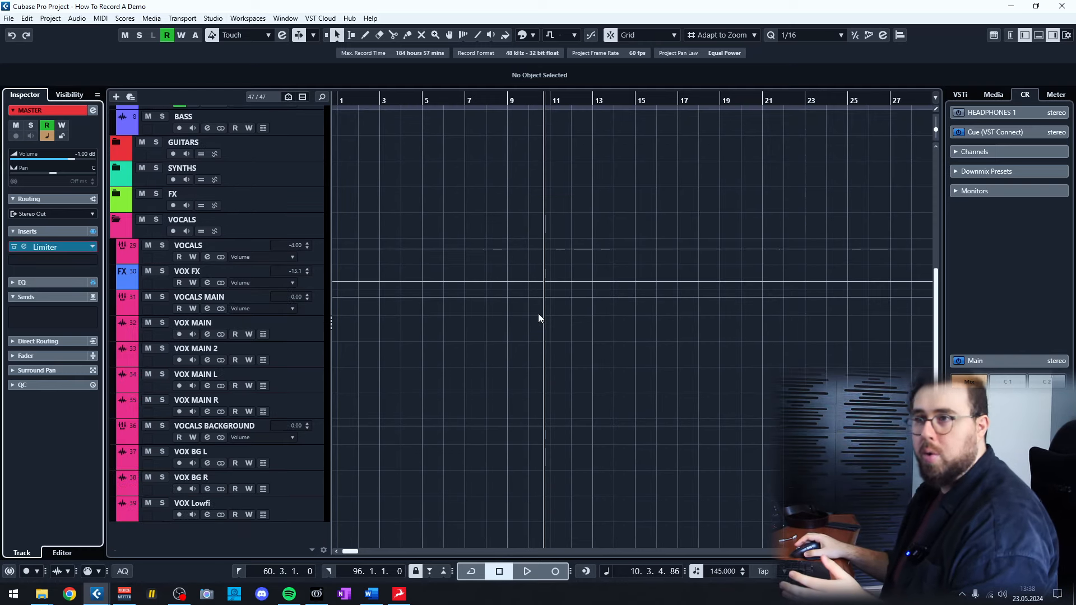
scroll(539, 317, "up", 4)
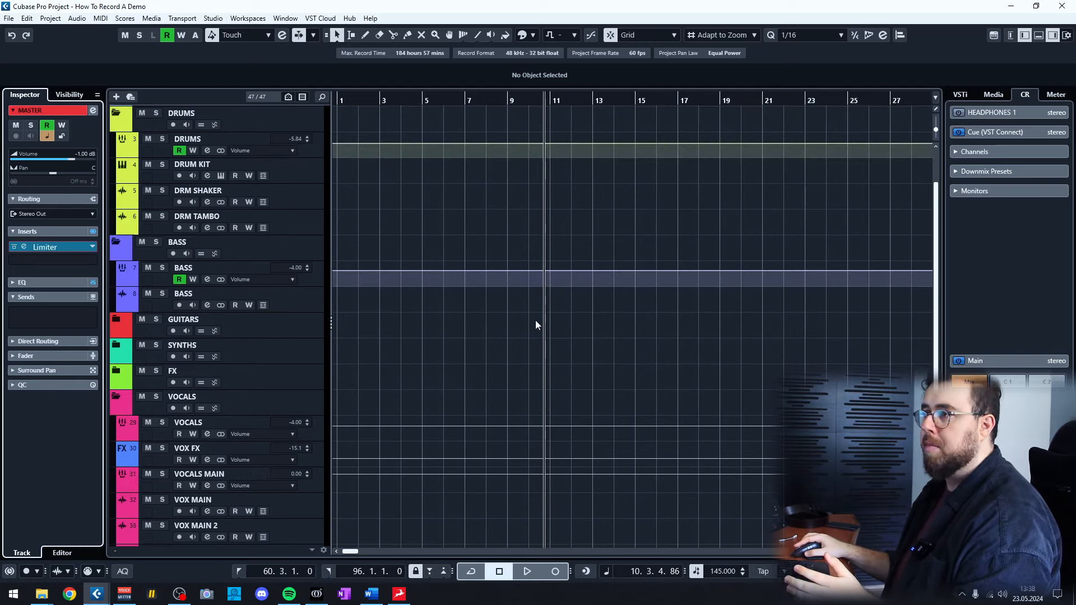
scroll(536, 325, "up", 2)
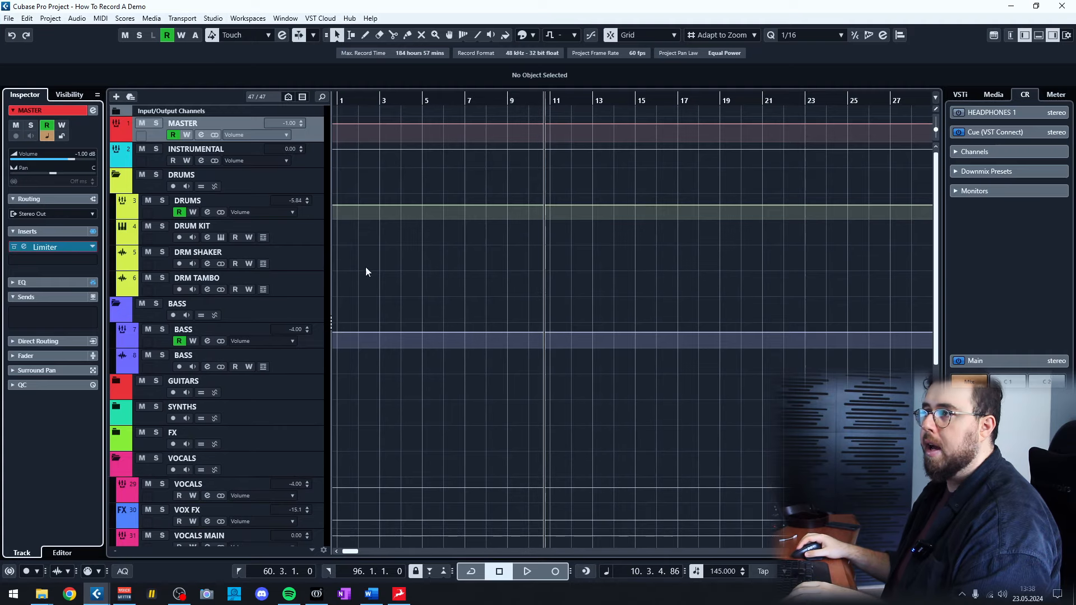
left_click(303, 270)
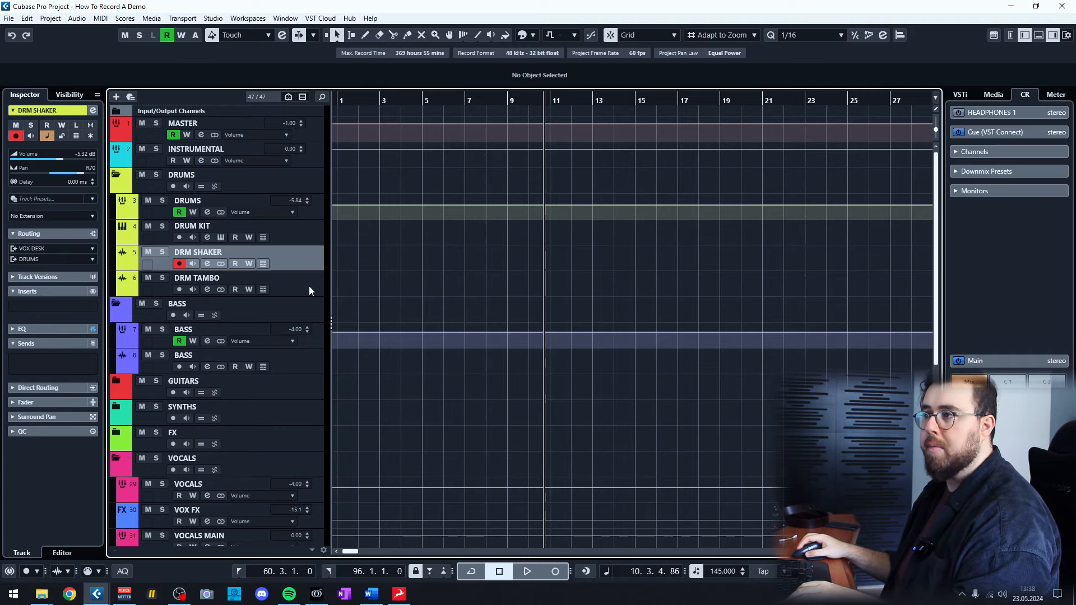
left_click(309, 286)
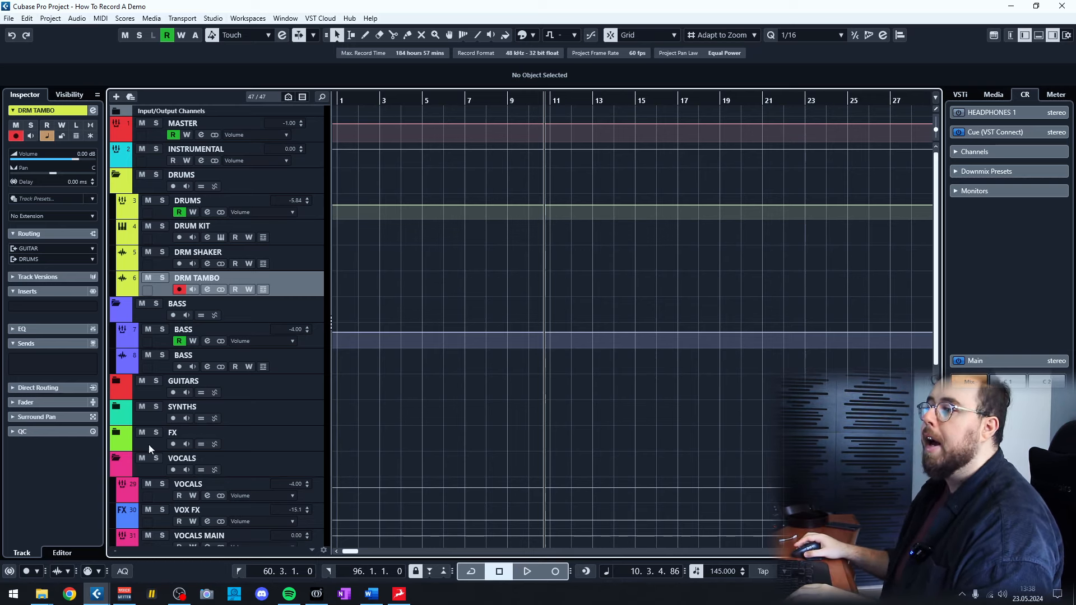
Step: Expand the SYNTHS folder to show its tracks
left_click(119, 408)
scroll(558, 365, "down", 3)
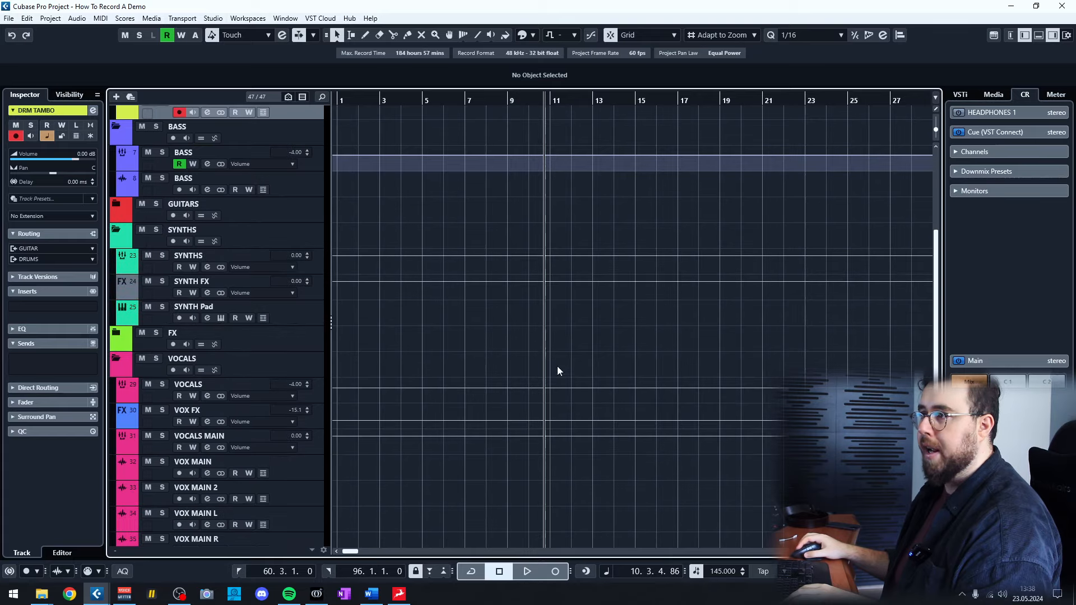
Step: Inspect the SYNTH Pad track's Vital instrument, close it, and check the output routing of the SYNTHS group
left_click(307, 315)
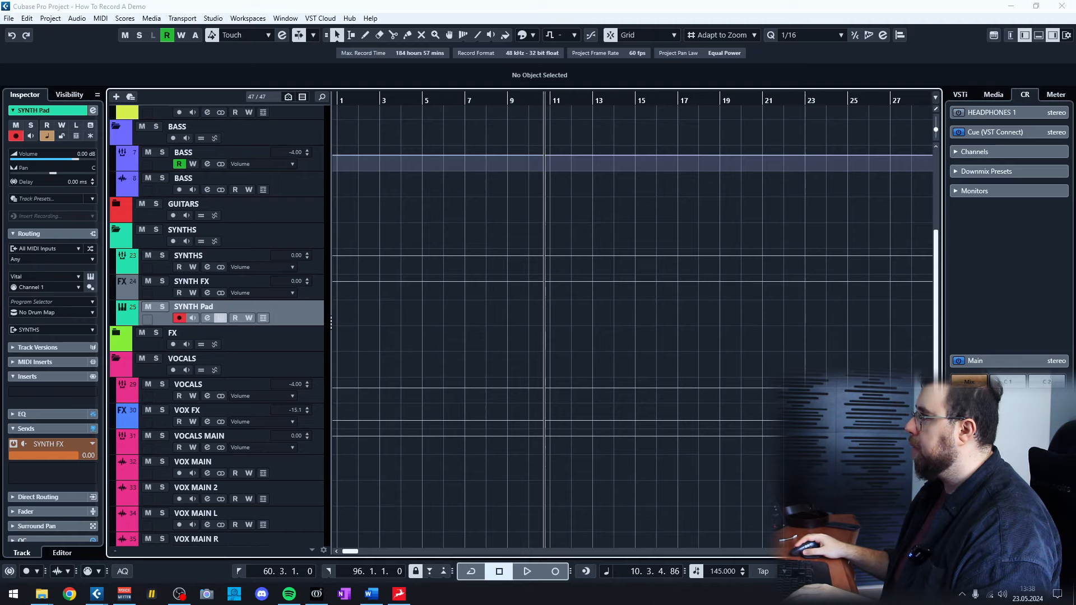
left_click(90, 277)
left_click_drag(602, 110, 519, 55)
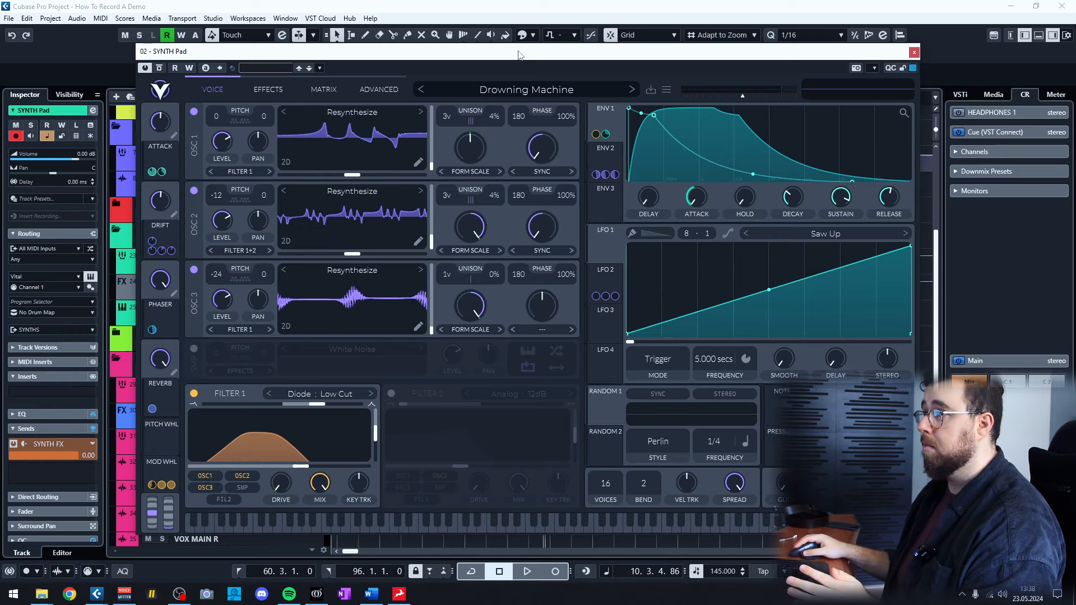
left_click(914, 52)
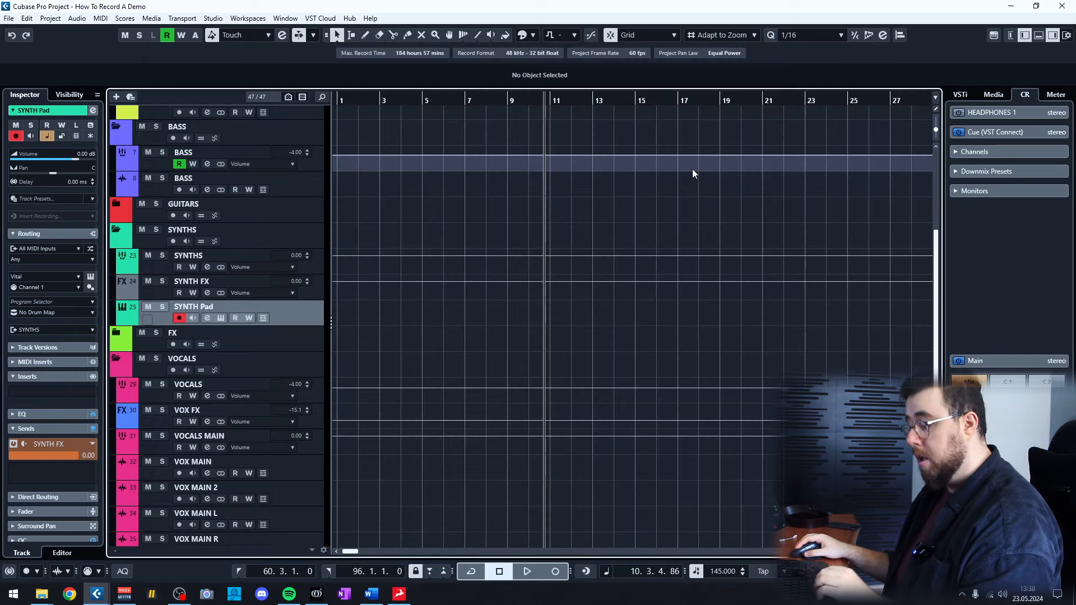
left_click(323, 295)
left_click(321, 265)
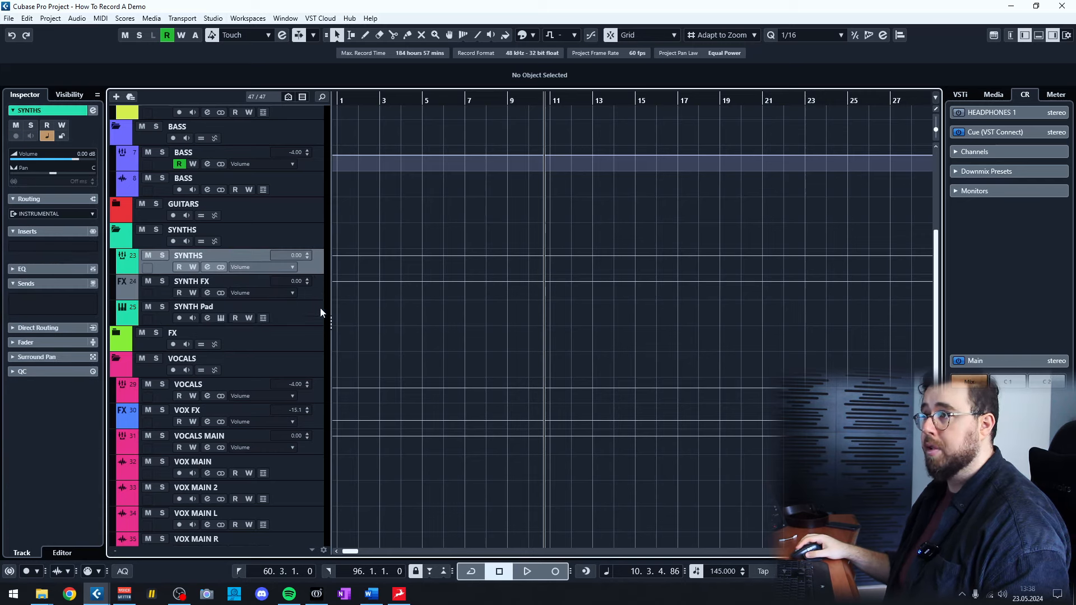
Step: Expand the FX folder and check the input and output routing of the FX Subdrop and FX Reverse Cymbal tracks
scroll(314, 291, "up", 5)
scroll(446, 422, "down", 8)
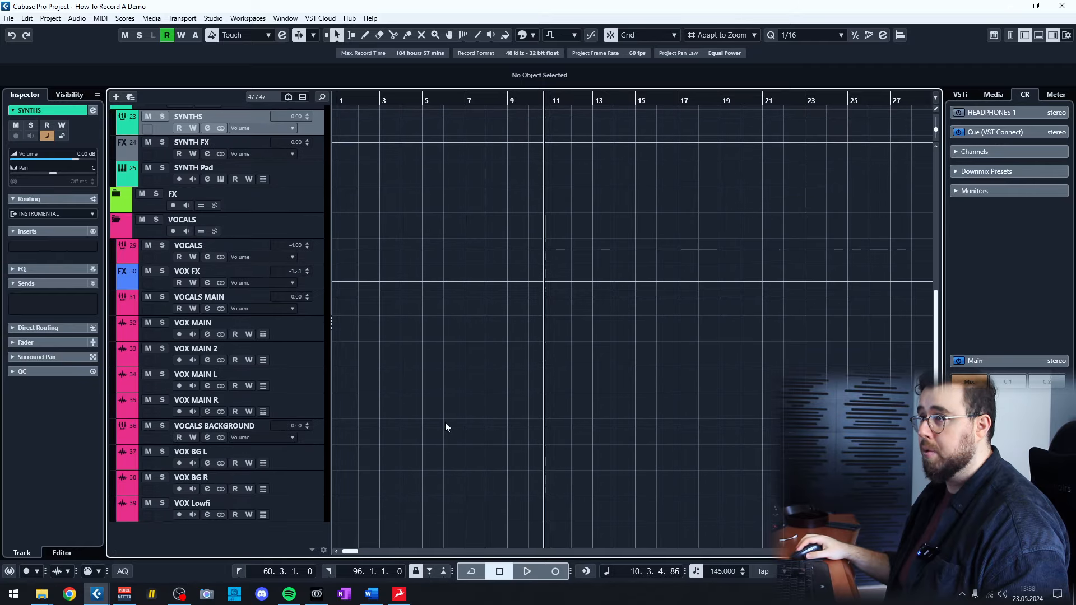
left_click(116, 195)
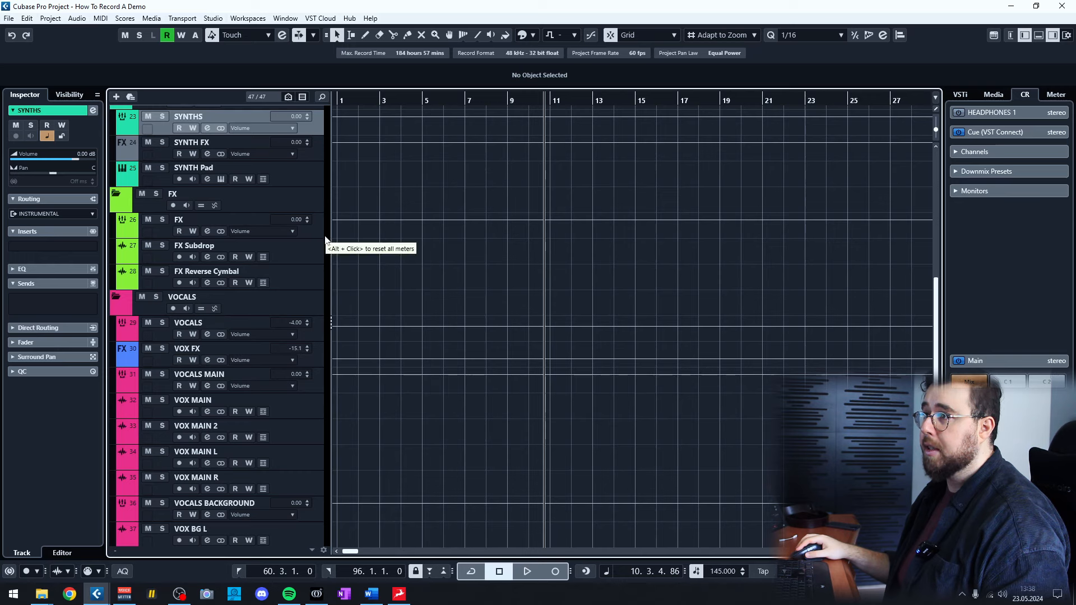
left_click(311, 261)
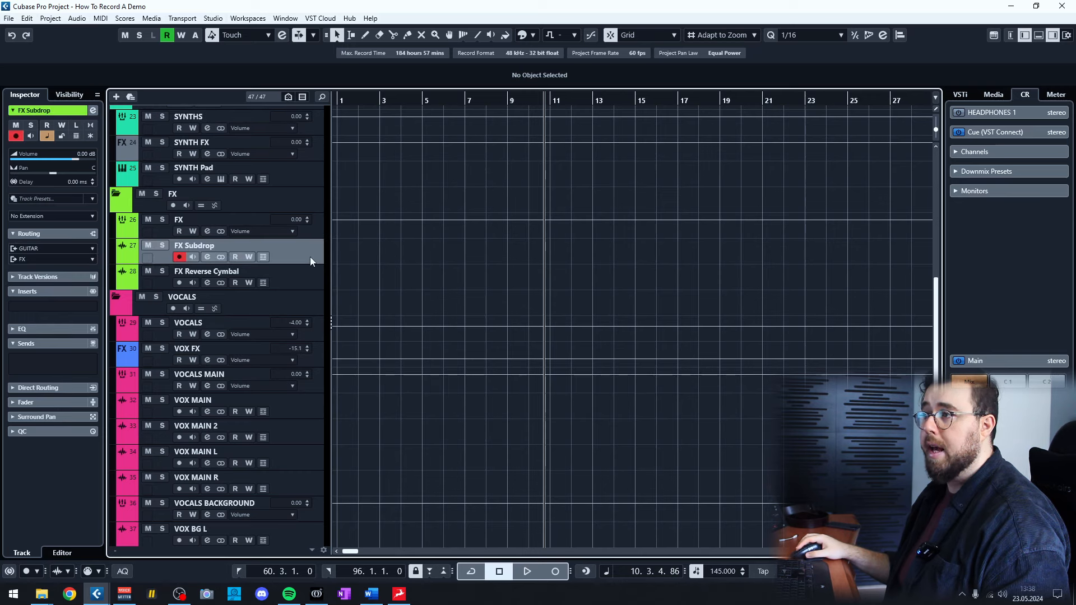
left_click(307, 278)
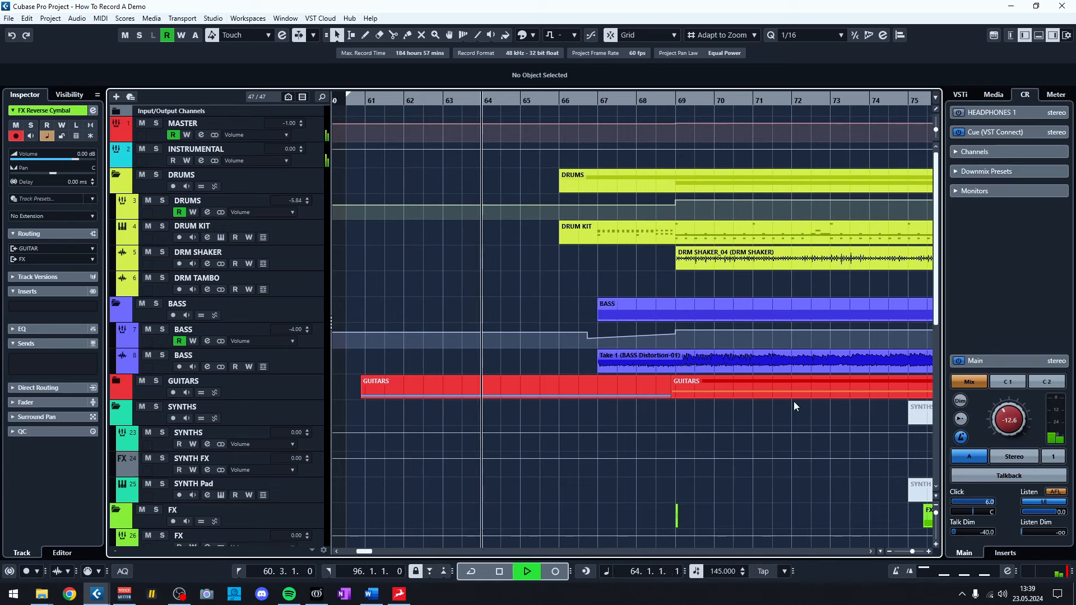
Step: Expand the GUITARS folder during playback to show its rhythm, lead and clean guitar tracks
scroll(803, 415, "down", 1)
left_click_drag(802, 414, 591, 323)
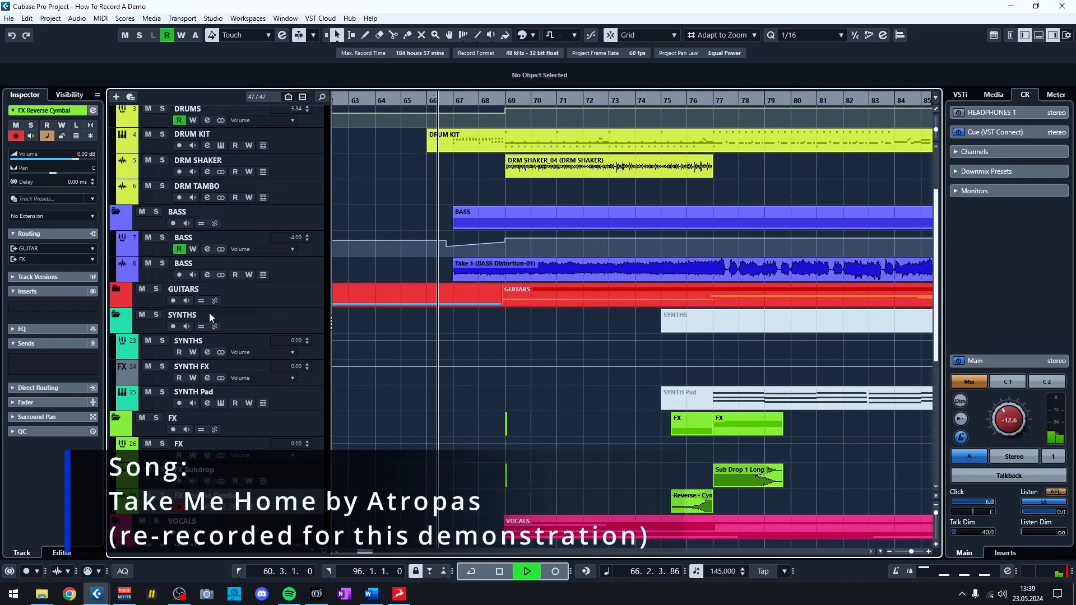
left_click(115, 288)
scroll(347, 306, "down", 3)
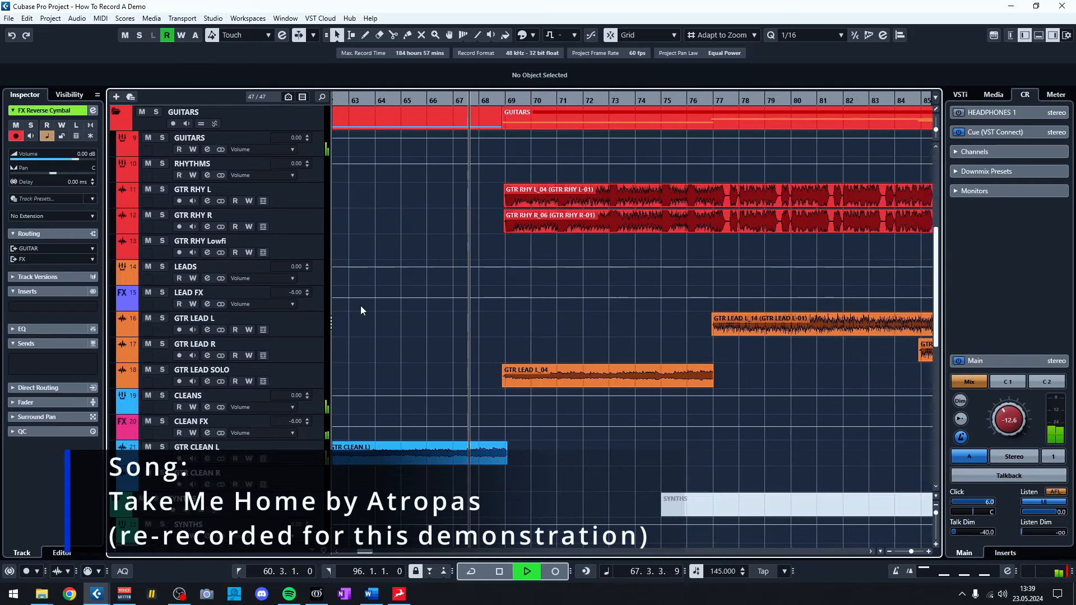
Step: Follow the song's playback across the drum, bass and guitar tracks through to the end of the arrangement
left_click_drag(596, 339, 518, 372)
scroll(518, 372, "down", 1)
scroll(518, 371, "up", 4)
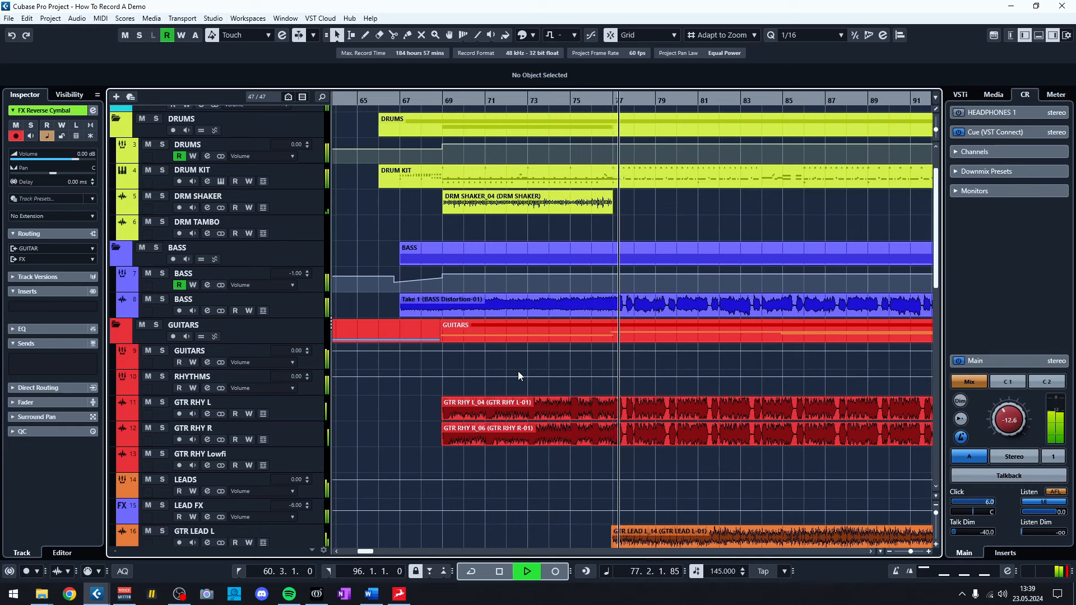
left_click_drag(676, 469, 529, 441)
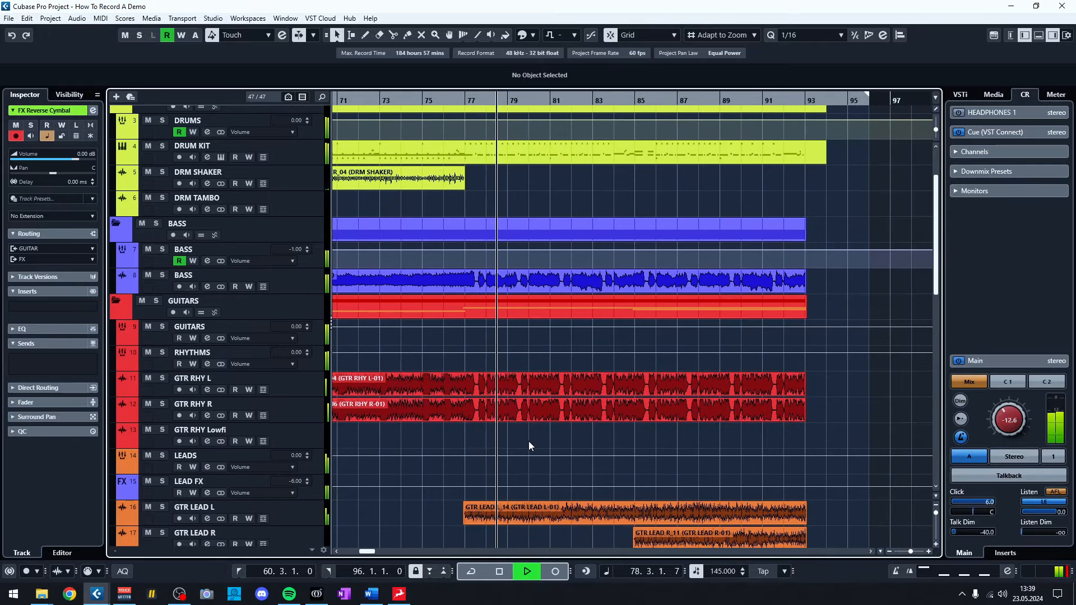
scroll(542, 445, "down", 3)
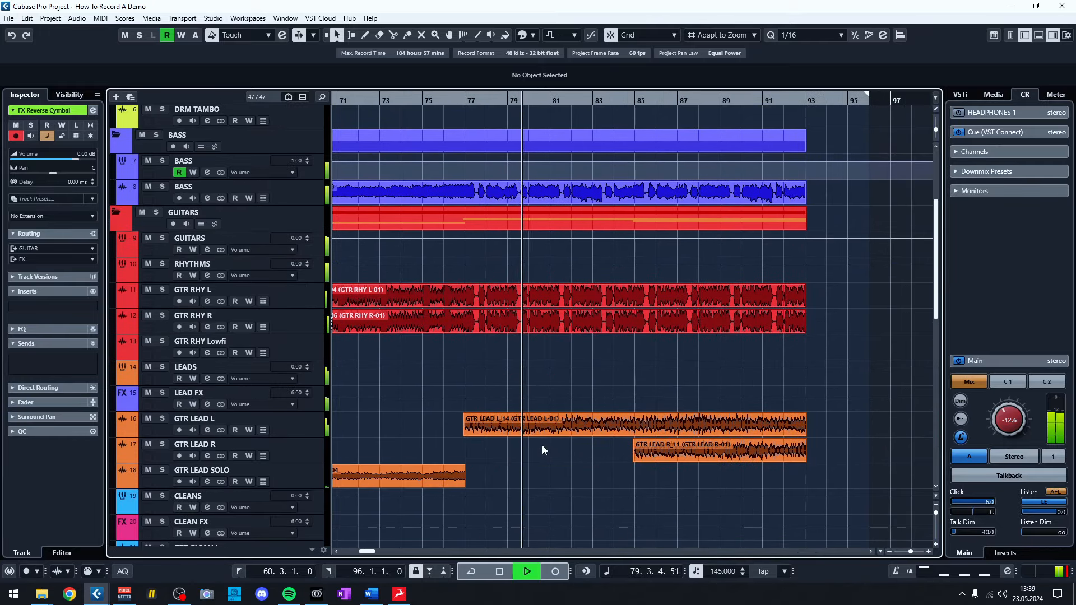
scroll(542, 450, "up", 3)
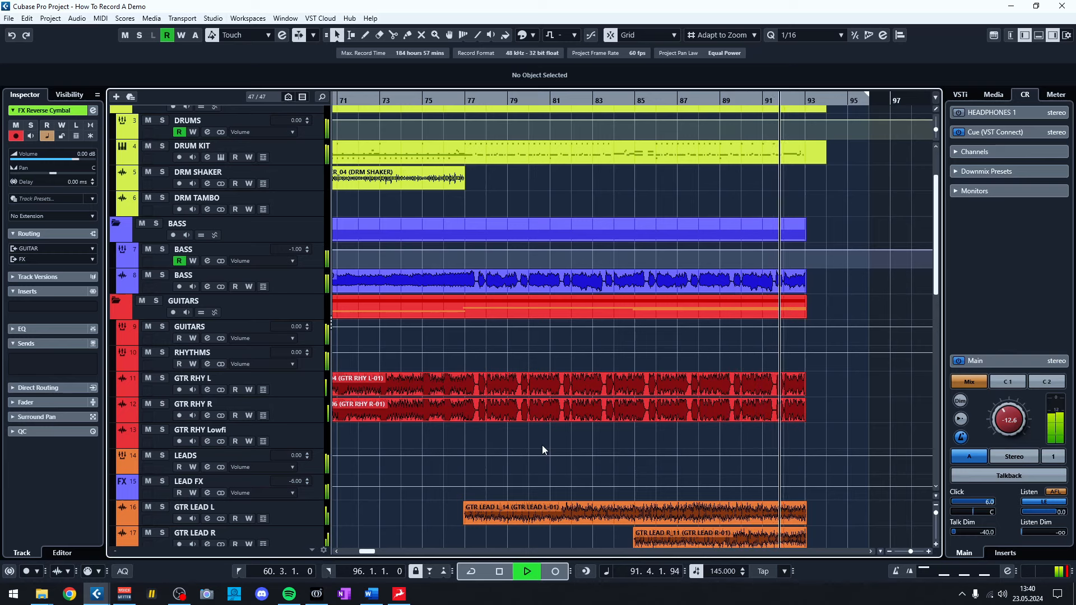
left_click_drag(757, 443, 590, 416)
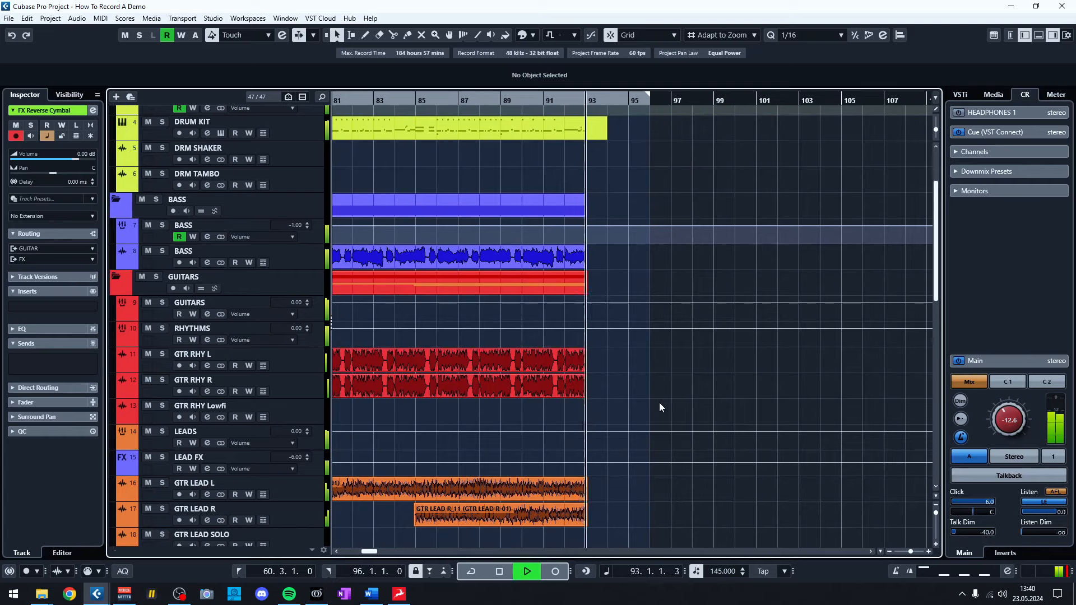